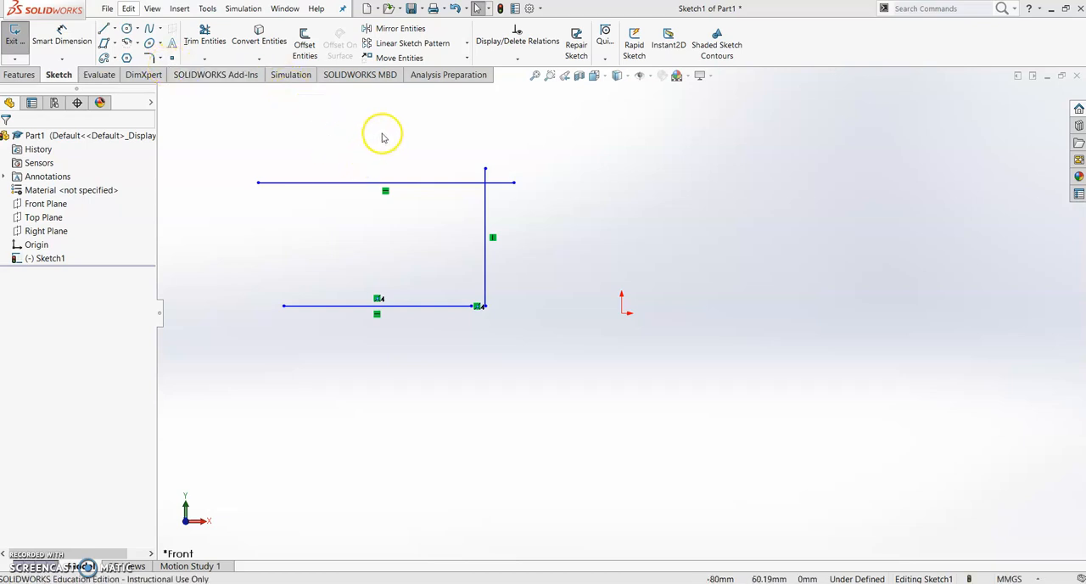
Trim the overhanging ends of the upper horizontal and vertical lines at their intersection using the Trim to closest option
left_click(205, 61)
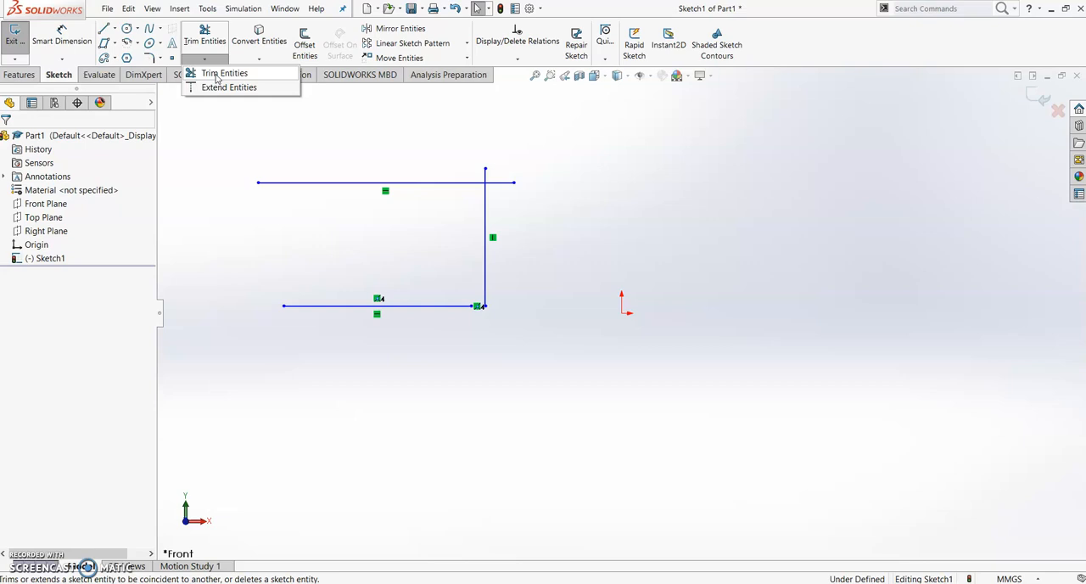
left_click(217, 77)
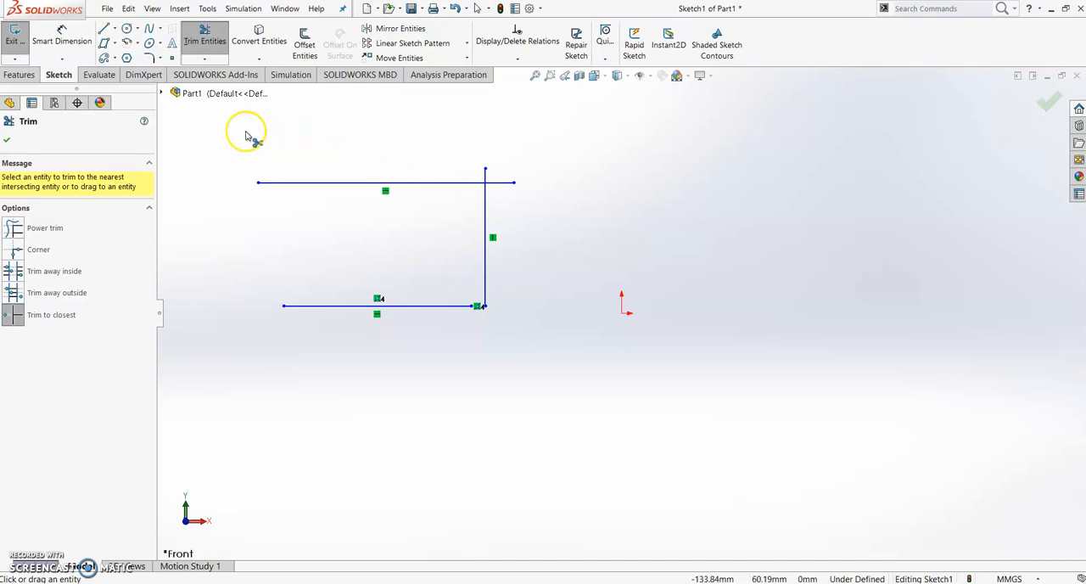
left_click(13, 229)
left_click(13, 284)
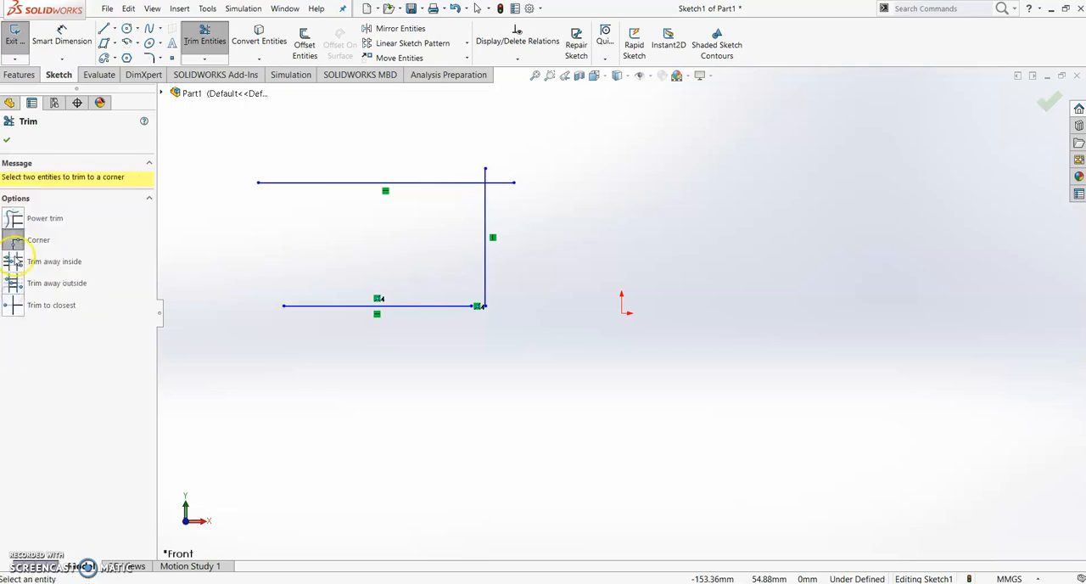
left_click(14, 261)
left_click(10, 312)
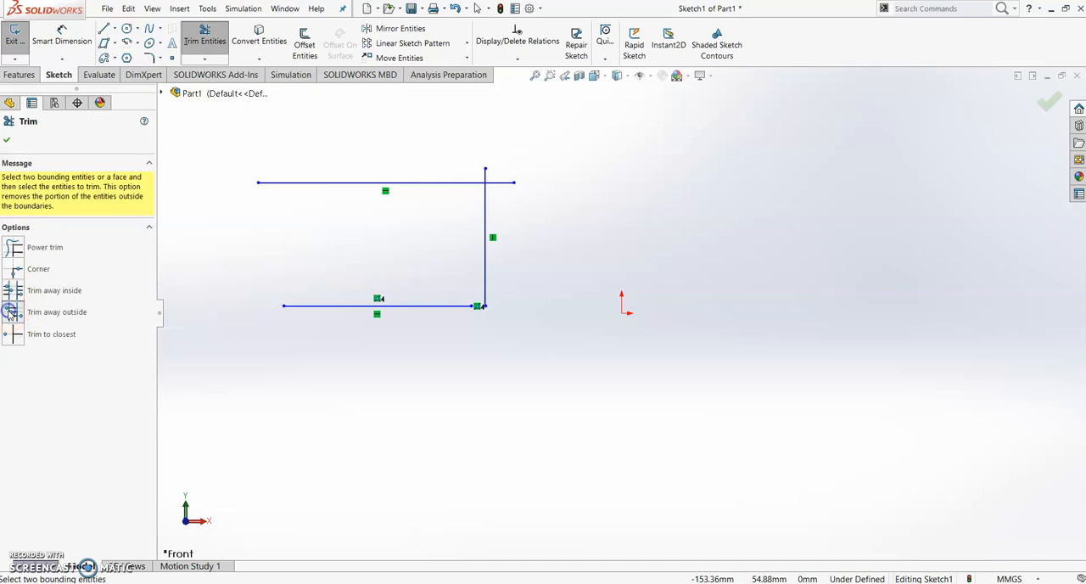
left_click(15, 335)
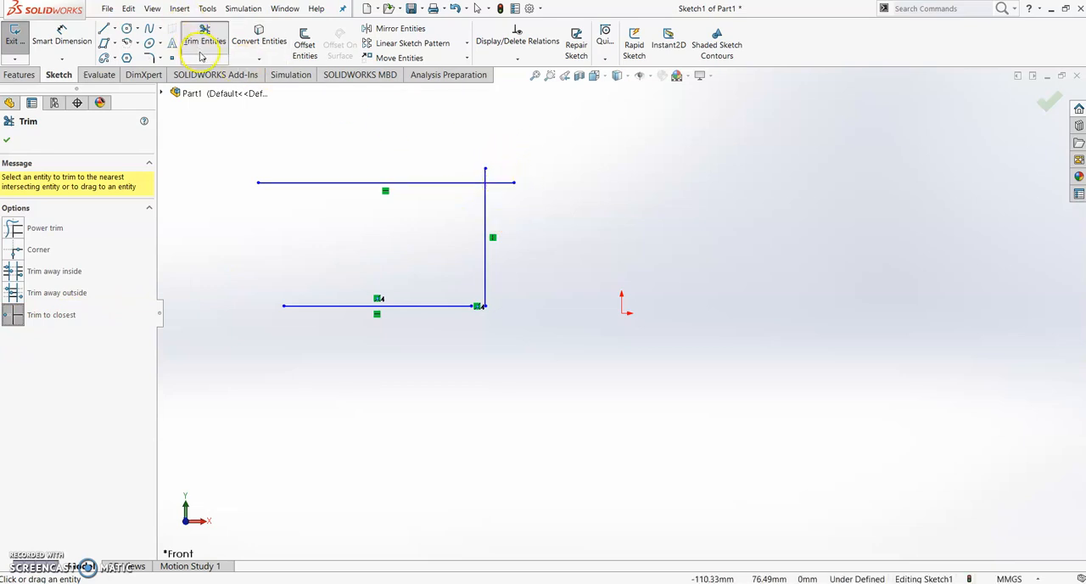
left_click(60, 315)
left_click(498, 184)
left_click(485, 174)
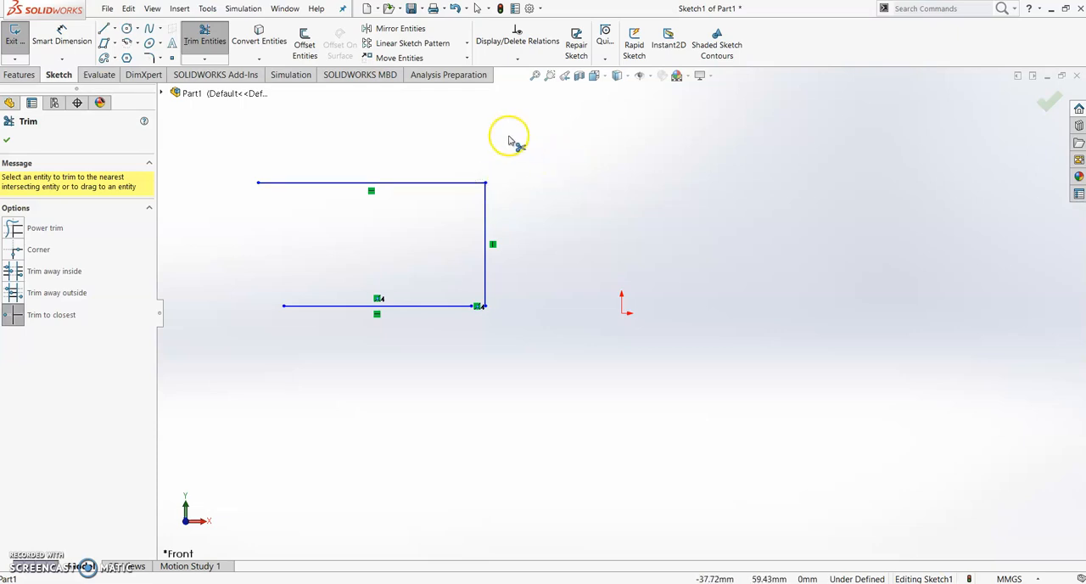
key("Escape")
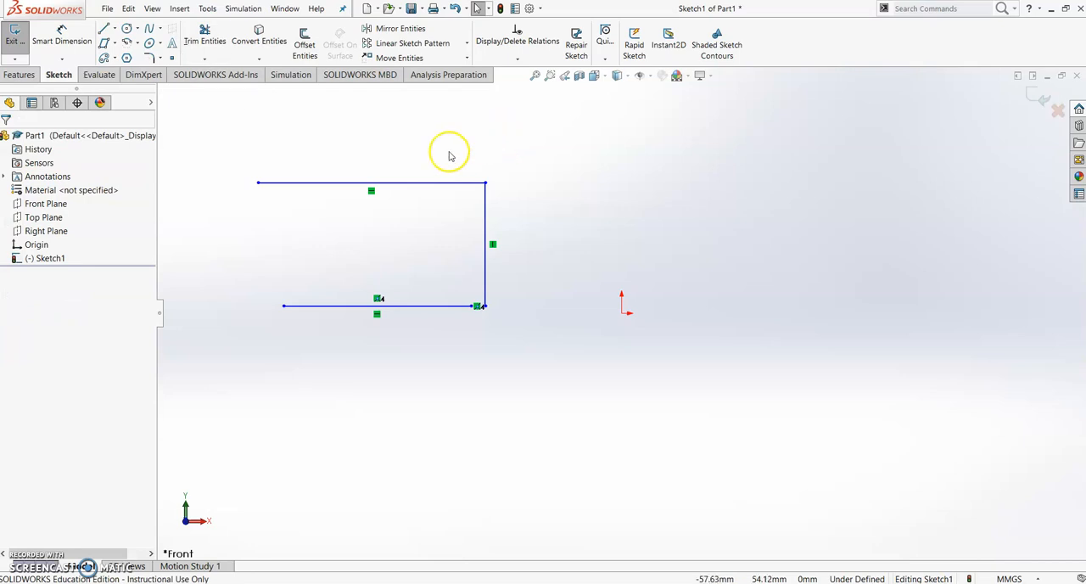
Extend the lower horizontal line to meet the vertical line using Extend Entities
left_click(209, 58)
left_click(221, 88)
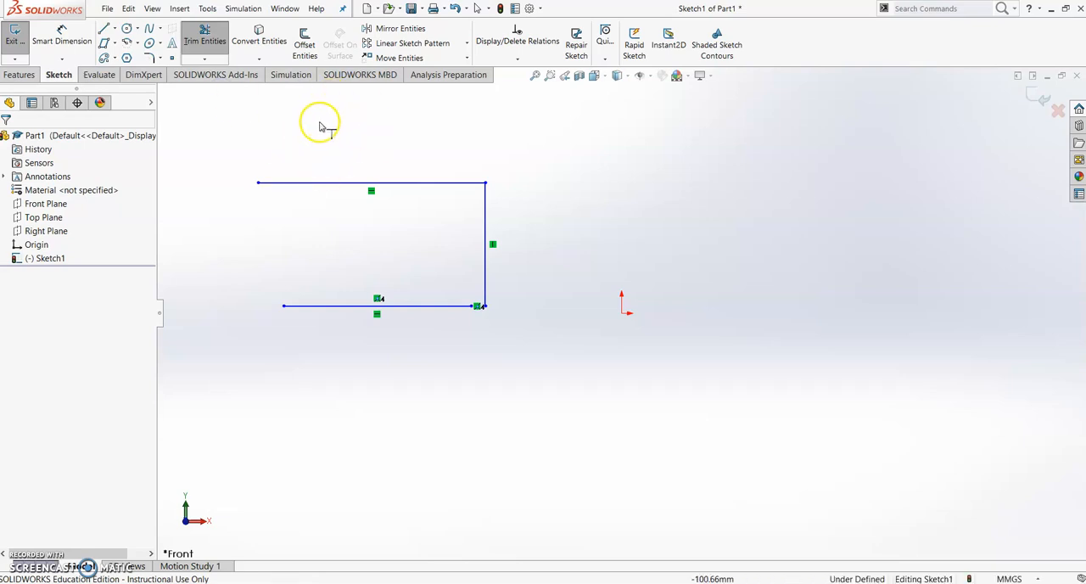
left_click(456, 307)
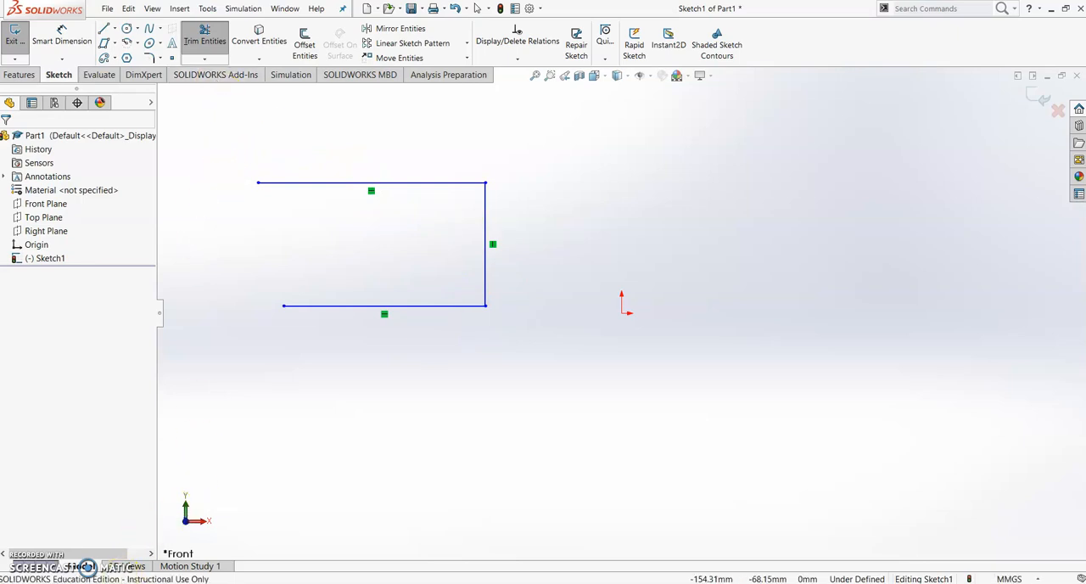
Add a 5 mm sketch fillet at the corner between the upper horizontal line and the vertical line
left_click(160, 63)
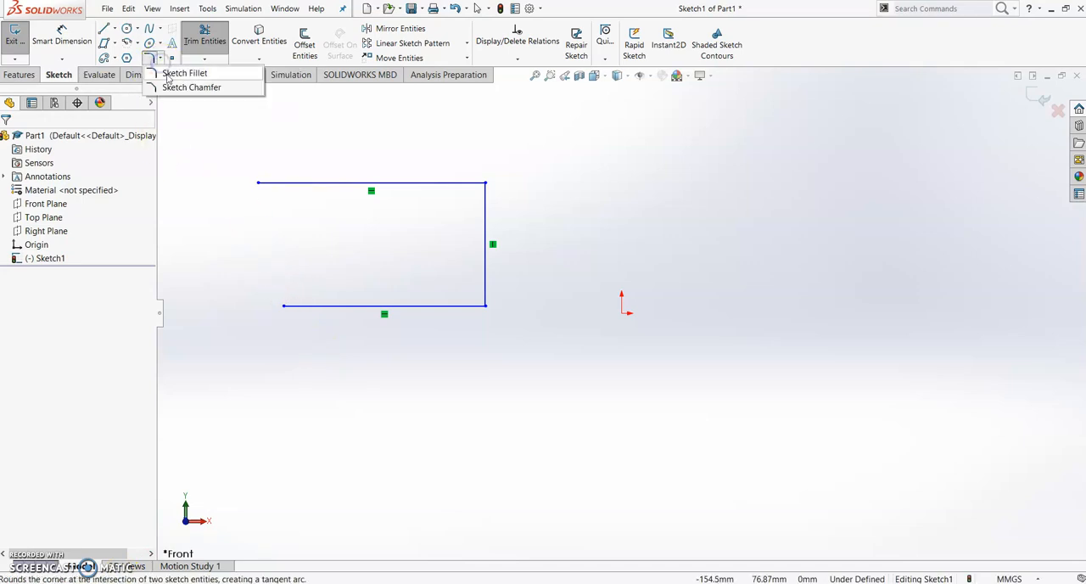
left_click(178, 93)
left_click(186, 76)
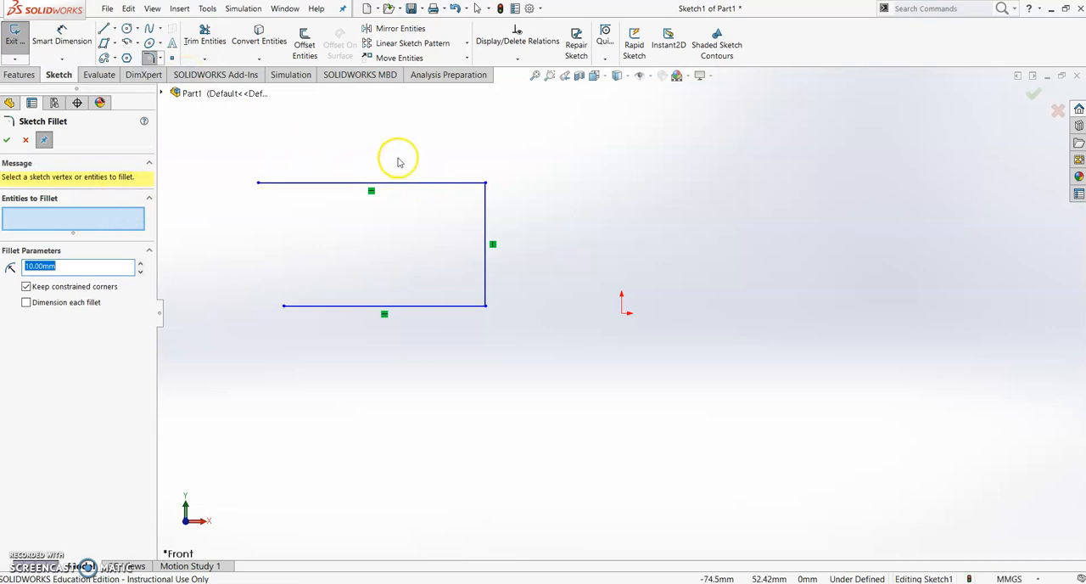
left_click(476, 185)
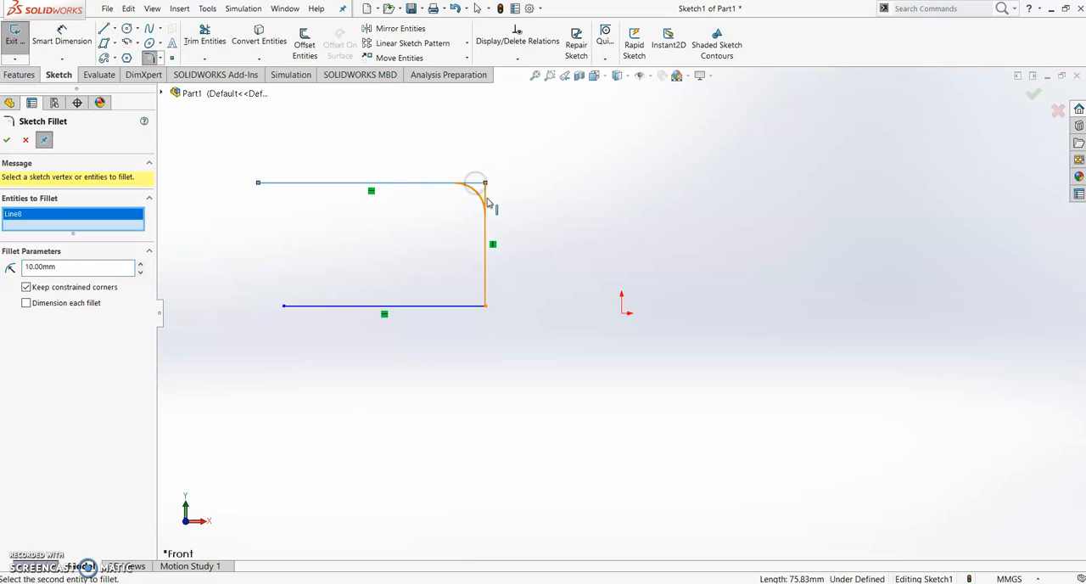
left_click(488, 202)
left_click(471, 188)
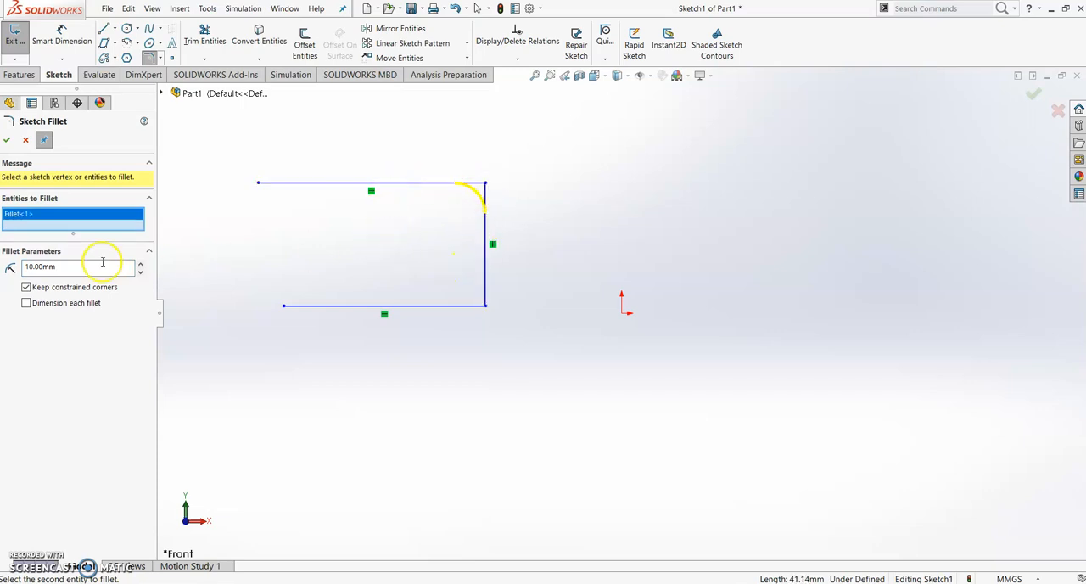
left_click(52, 268)
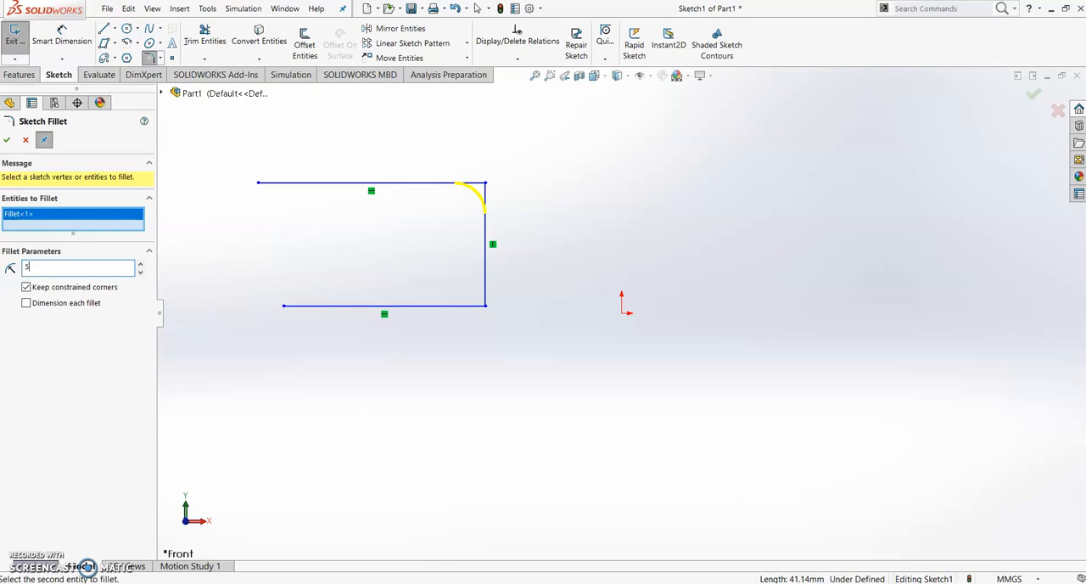
left_click(68, 268)
left_click(334, 354)
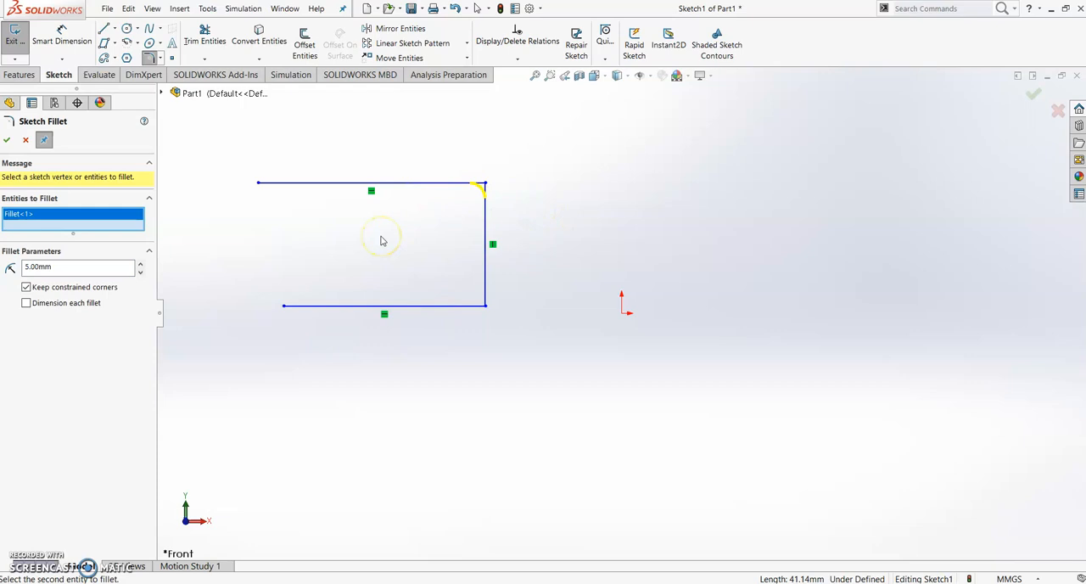
key("Return")
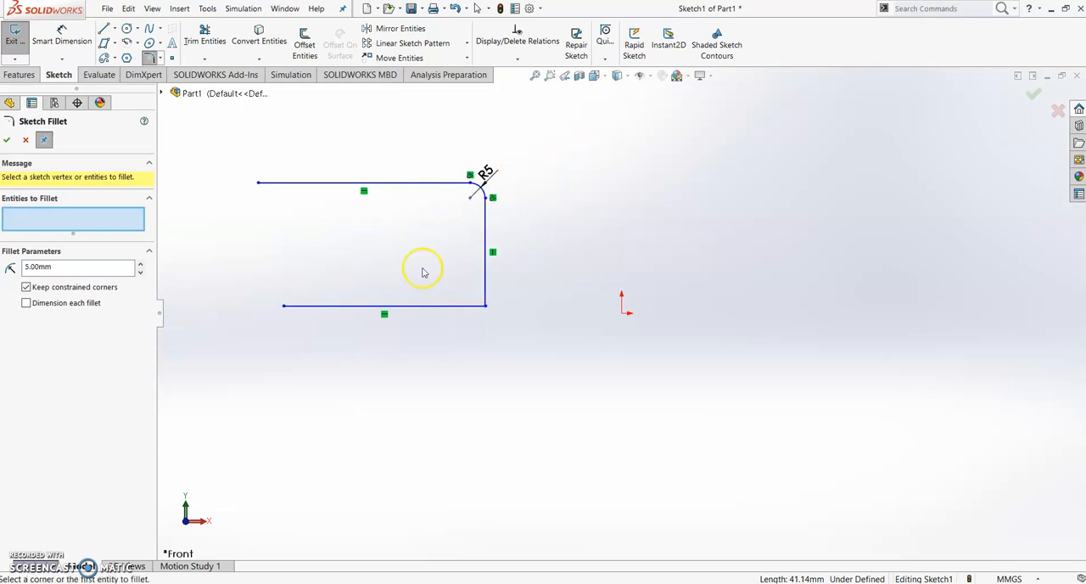
Add a 10 mm equal-distance sketch chamfer at the corner between the lower horizontal line and the vertical line
left_click(159, 59)
left_click(188, 87)
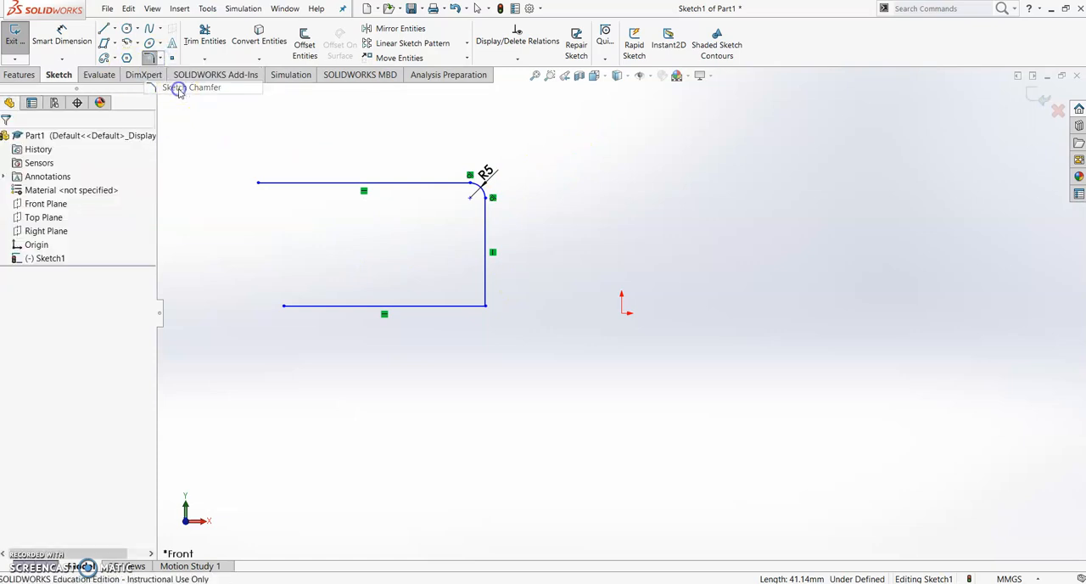
left_click(478, 309)
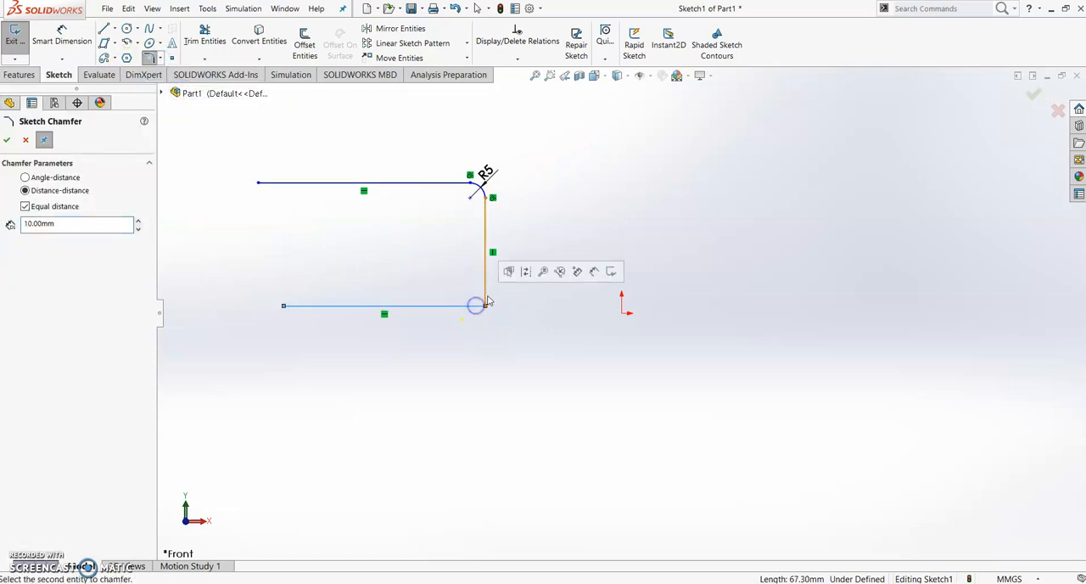
left_click(487, 298)
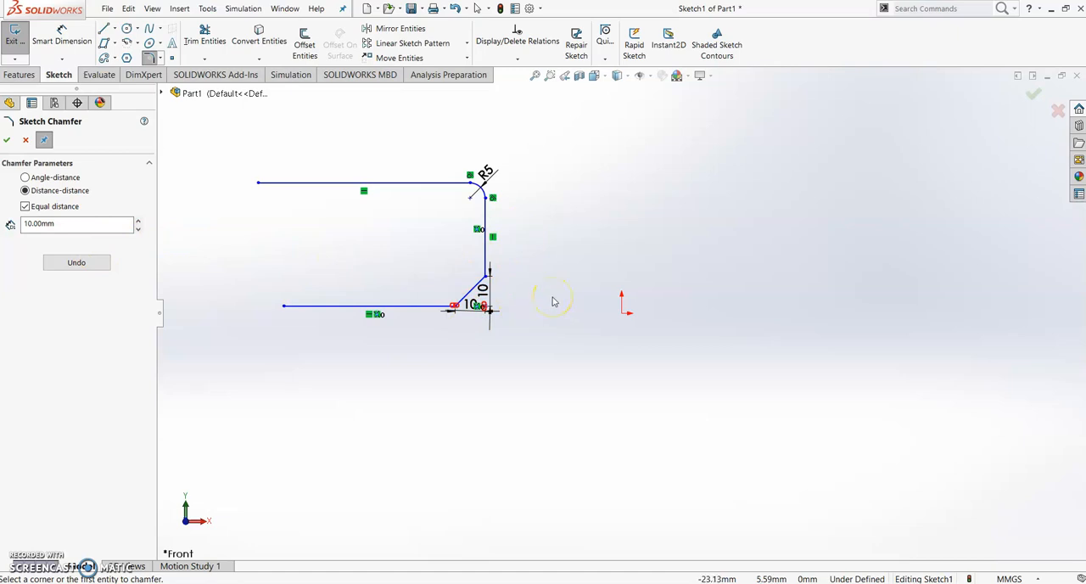
key("Escape")
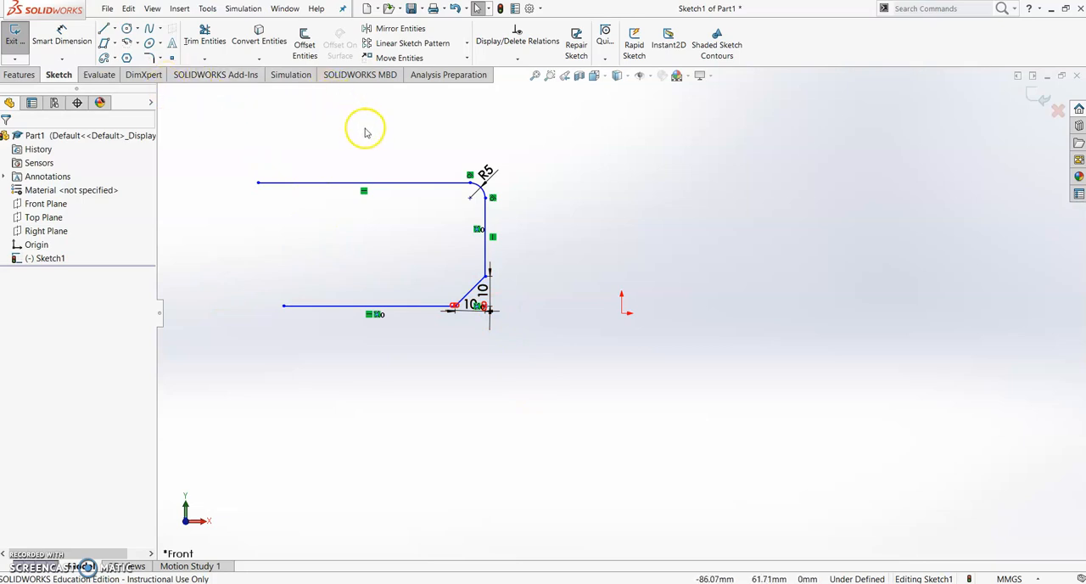
Delete all entities in the sketch and draw a vertical construction centerline left of the origin
mouse_move(229, 126)
left_mouse_down()
mouse_move(461, 248)
mouse_move(600, 379)
mouse_move(567, 397)
left_mouse_up()
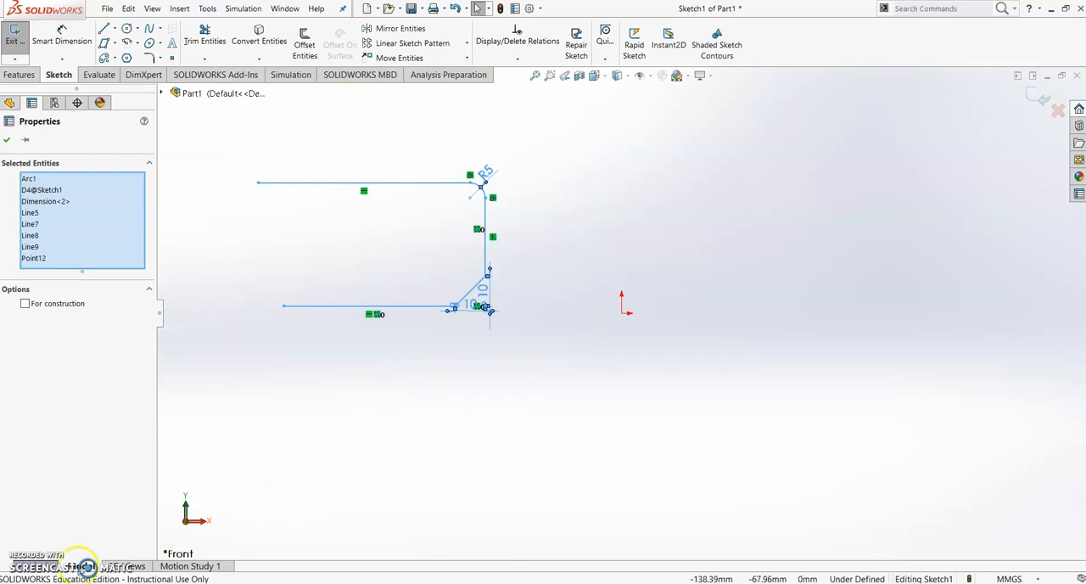
key("Delete")
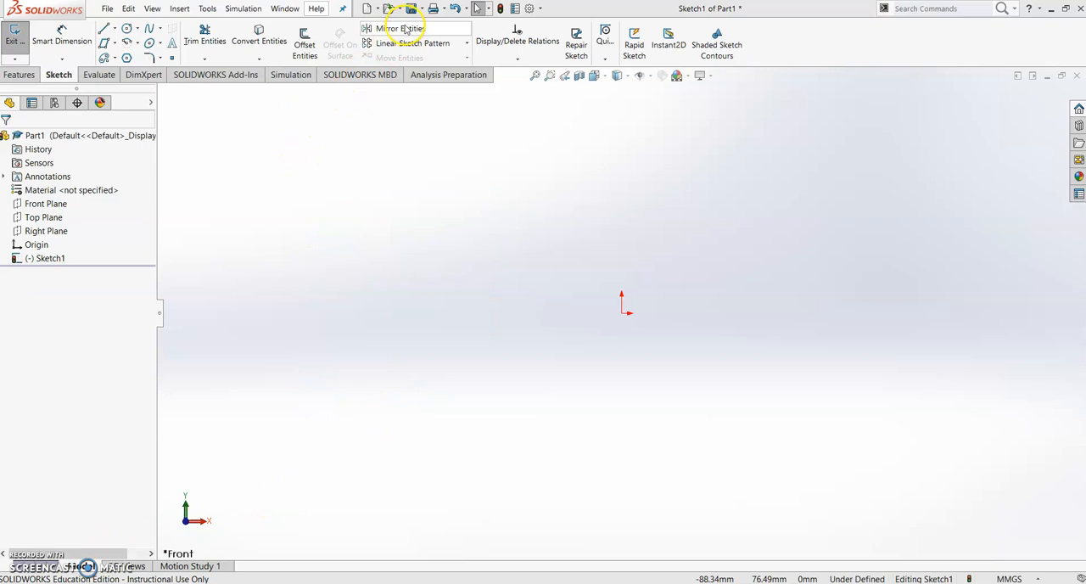
left_click(115, 29)
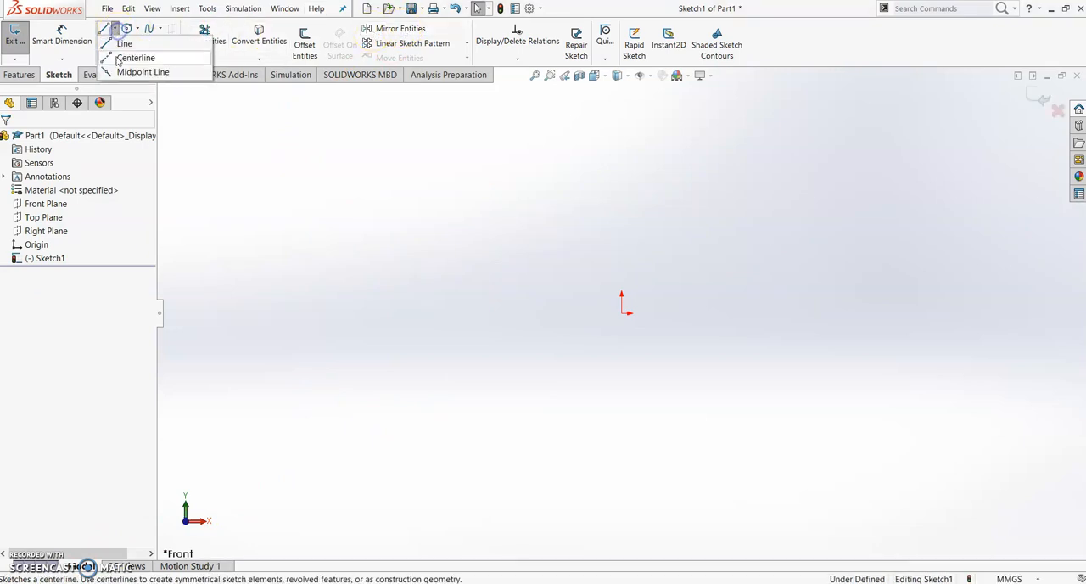
left_click(124, 58)
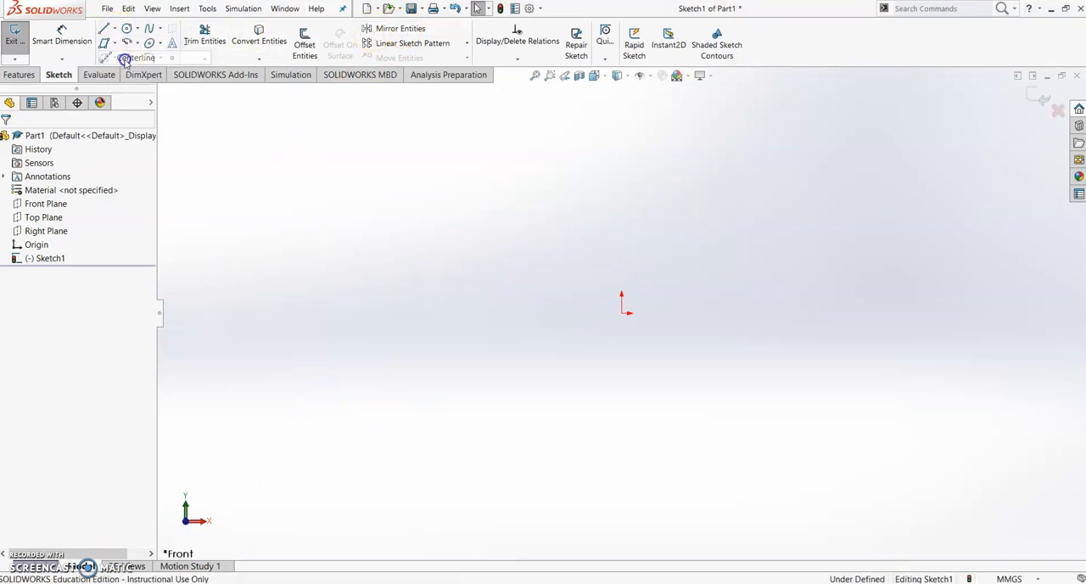
left_click(459, 175)
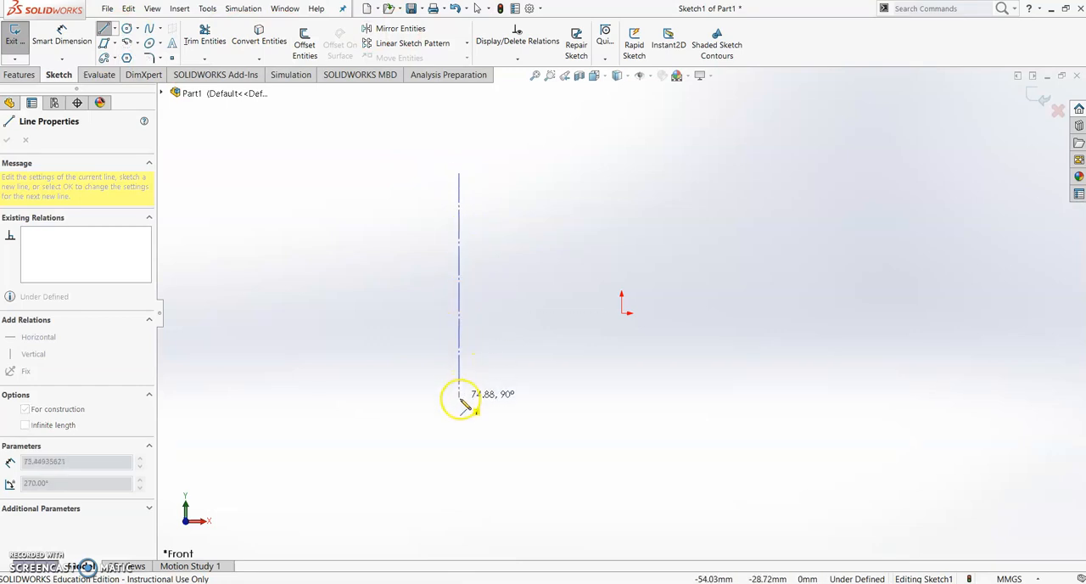
left_click(459, 435)
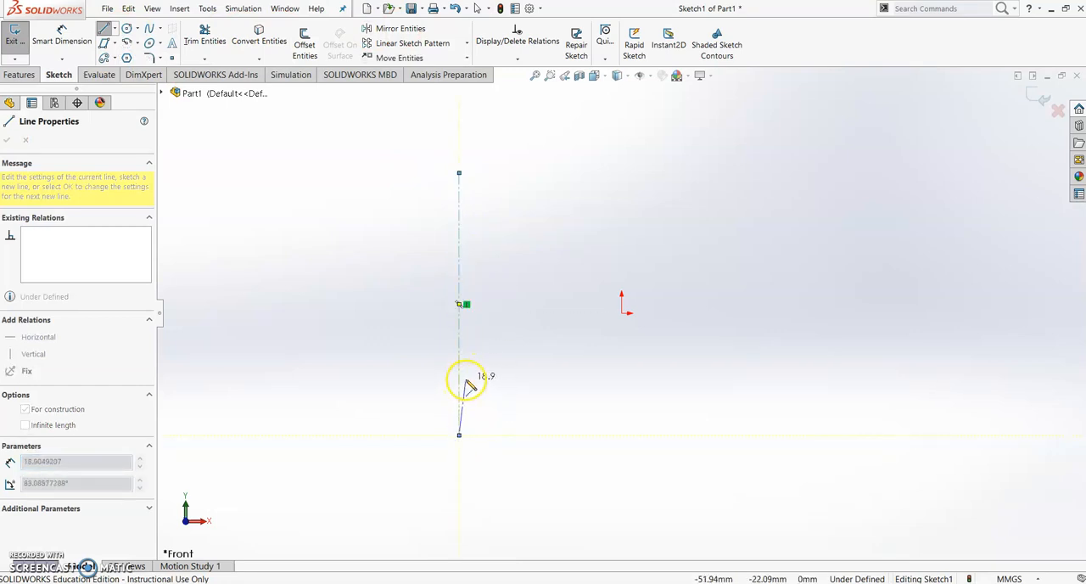
key("Escape")
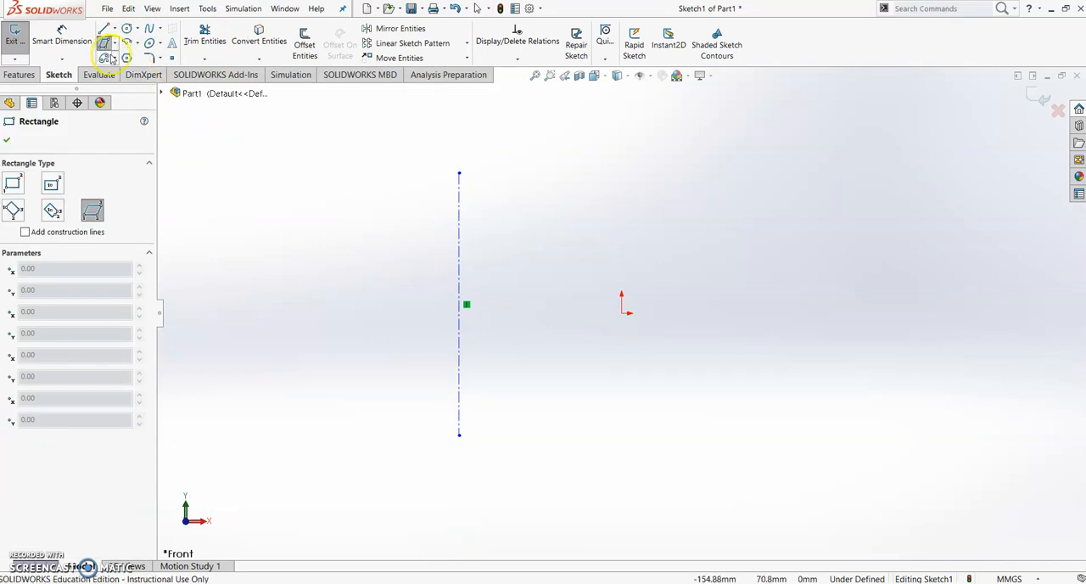
Draw a tilted parallelogram to the left of the centerline, with its longer sides about 51 mm
left_click(268, 208)
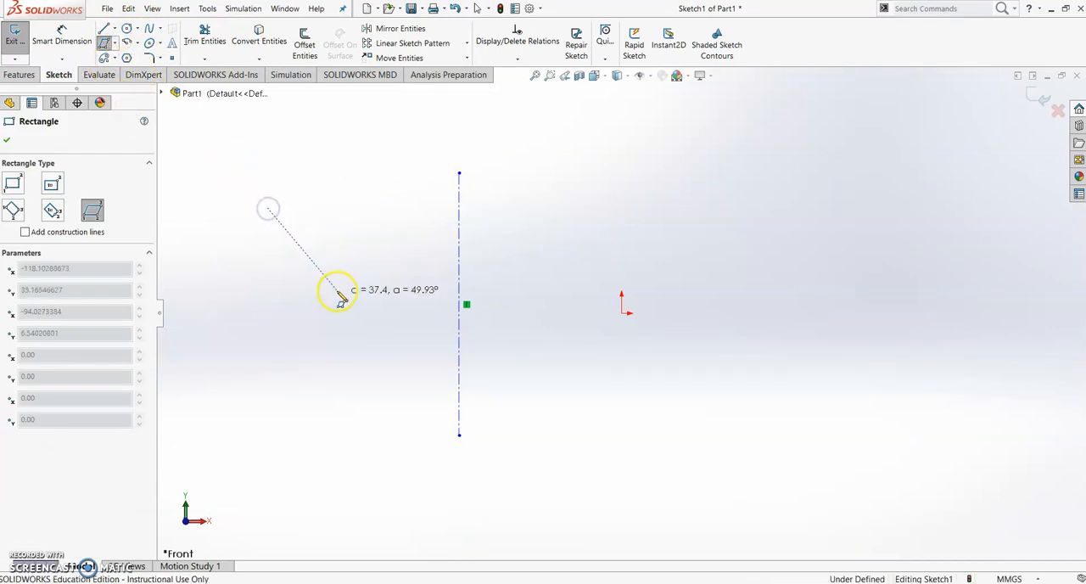
left_click(378, 271)
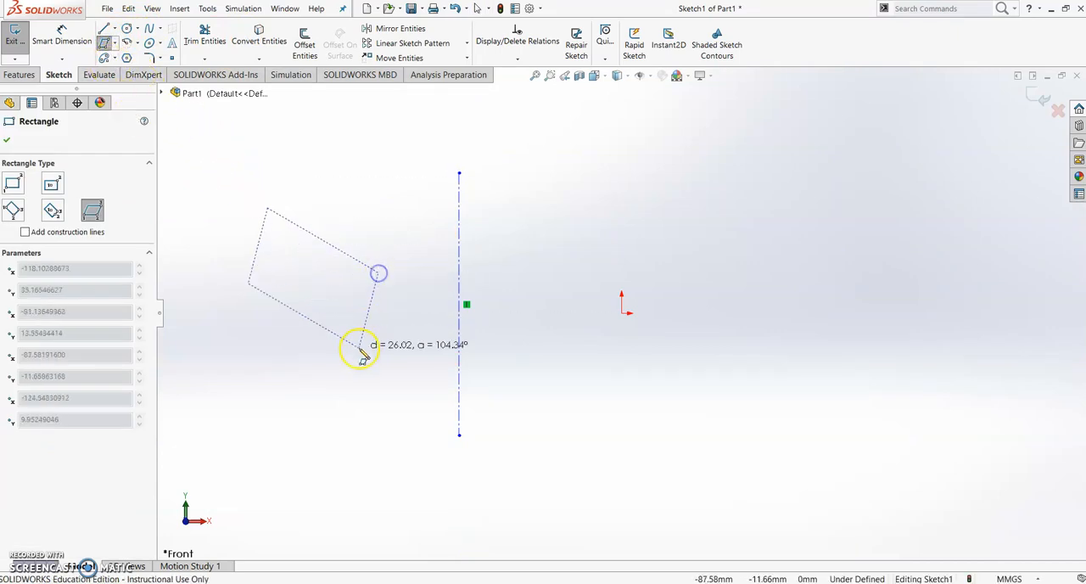
left_click(326, 416)
key("Escape")
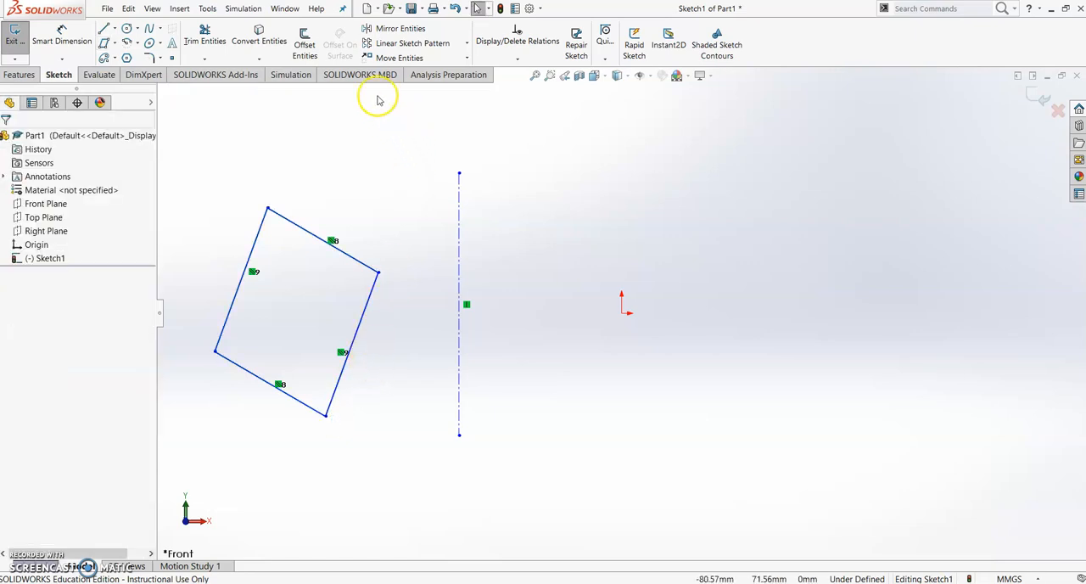
Mirror the parallelogram's four lines about the vertical centerline with the Copy option enabled
left_click(397, 28)
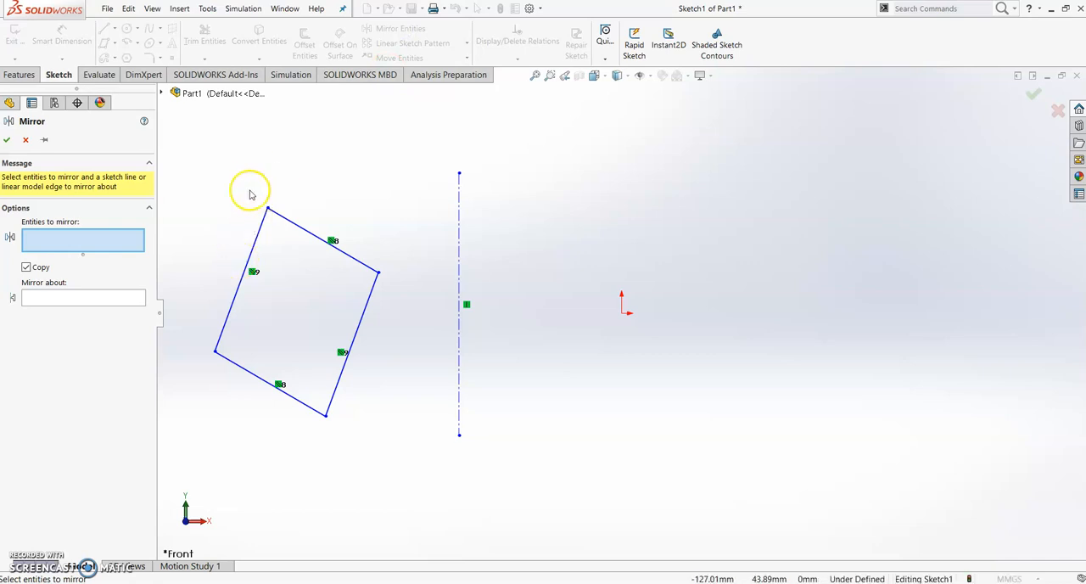
left_click(60, 237)
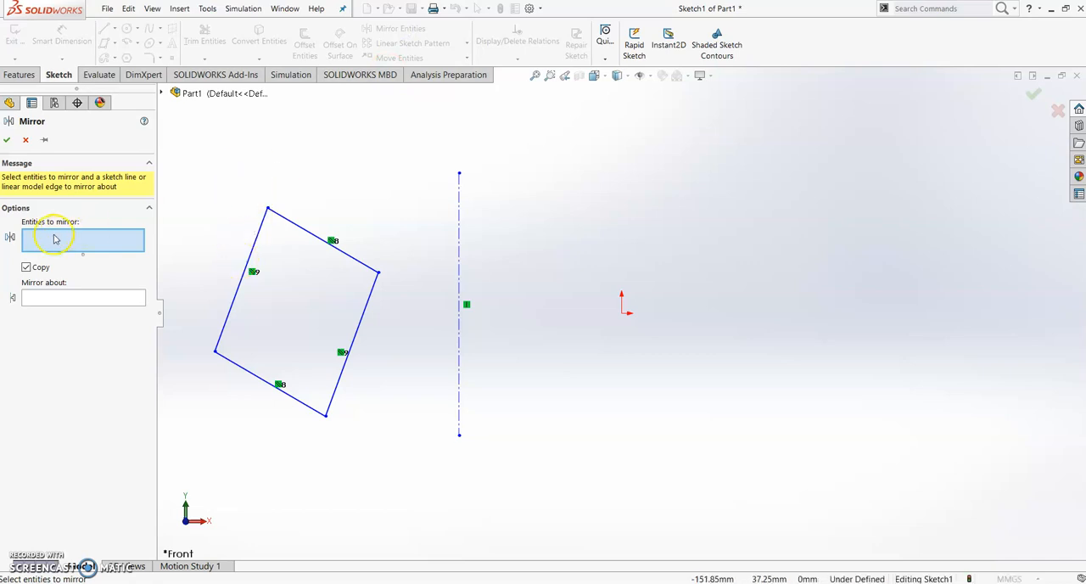
mouse_move(191, 184)
left_mouse_down()
mouse_move(365, 424)
mouse_move(393, 439)
left_mouse_up()
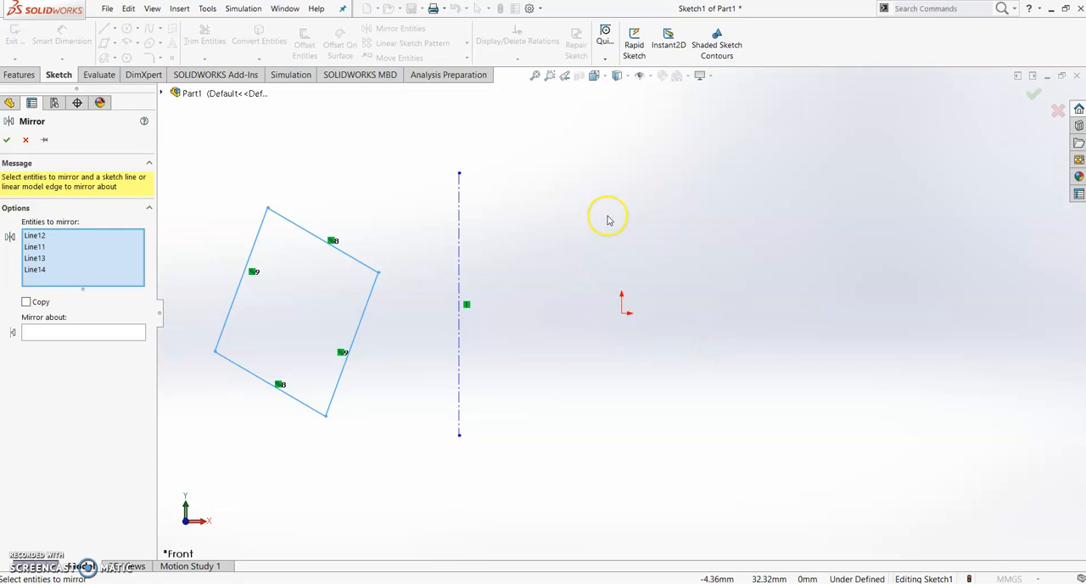
left_click(28, 303)
left_click(38, 334)
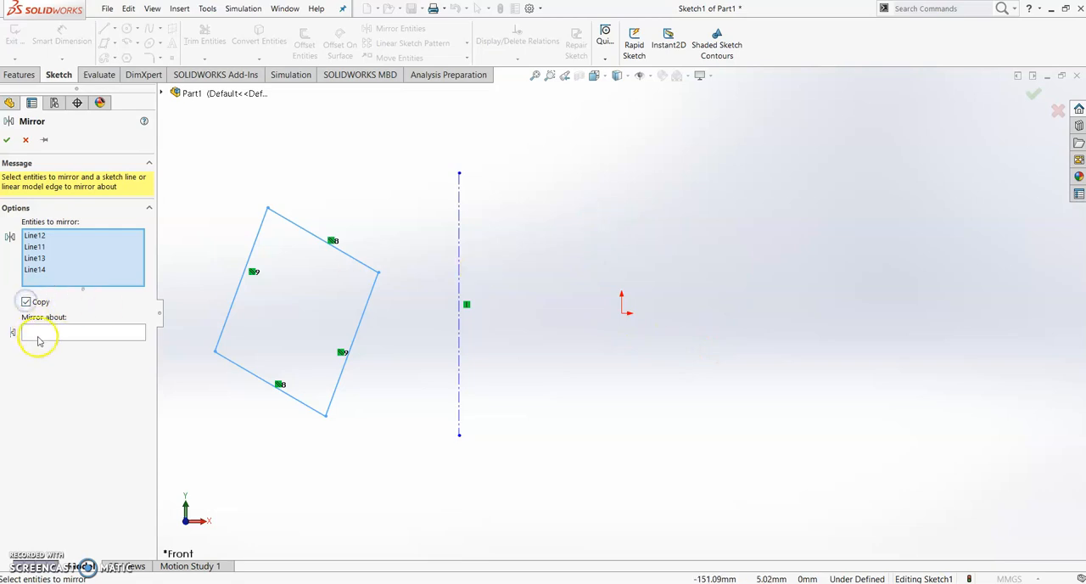
left_click(459, 257)
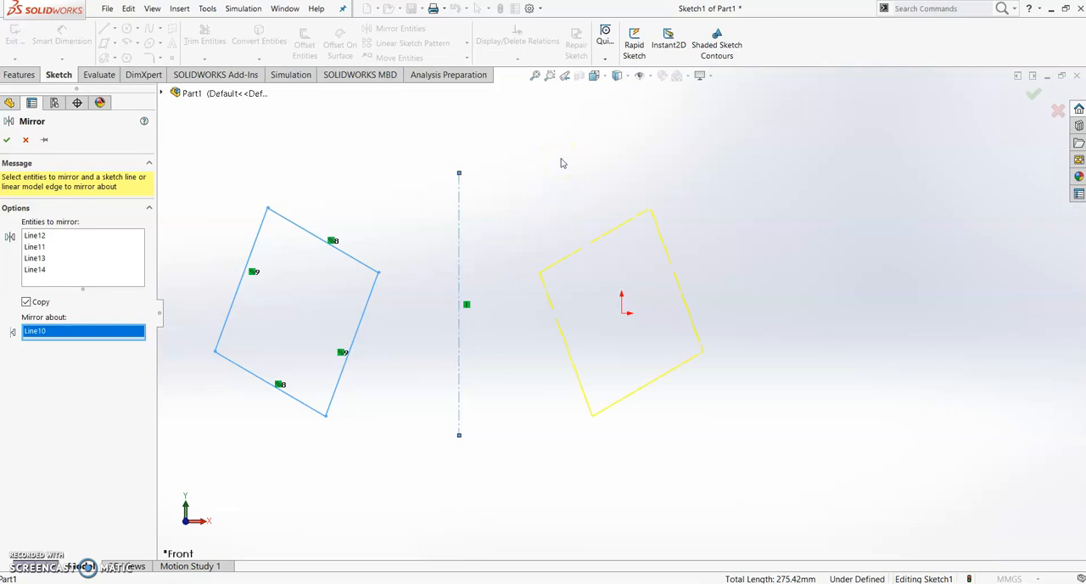
key("Return")
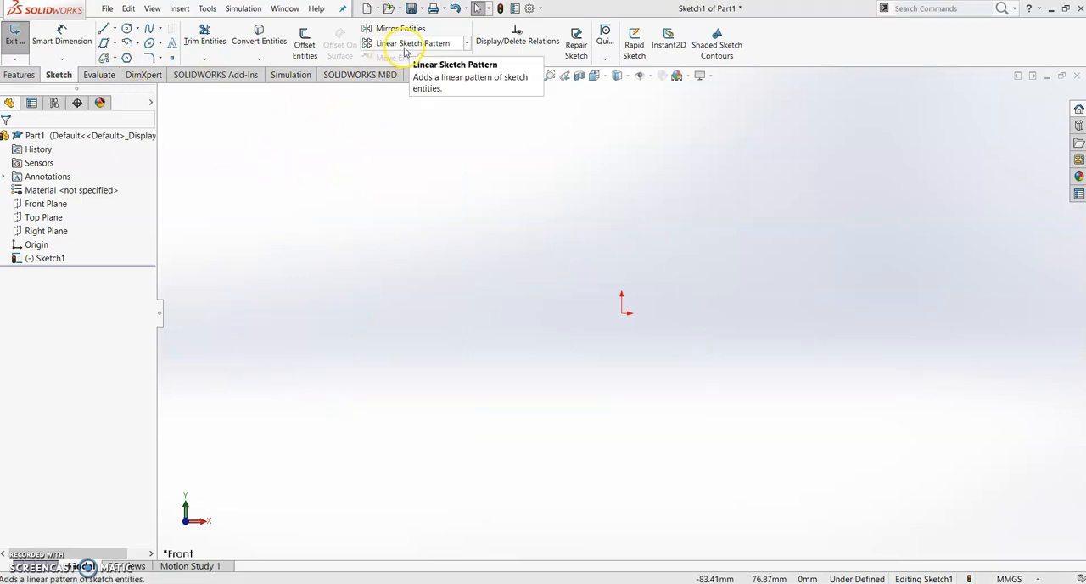
Draw a circle with a radius of about 7.4 mm in the empty sketch, well above and to the left of the origin
left_click(467, 43)
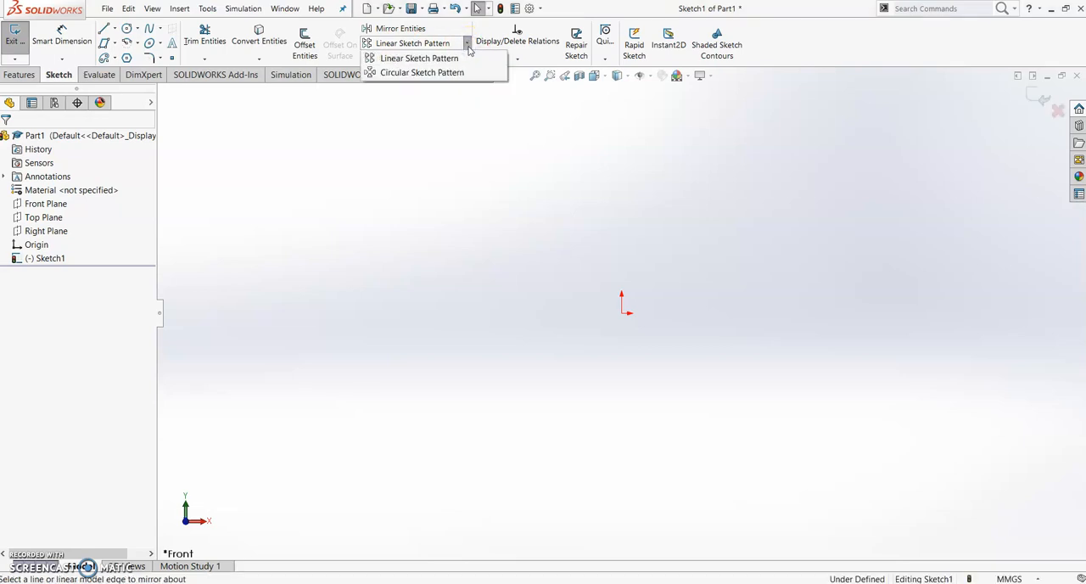
left_click(468, 44)
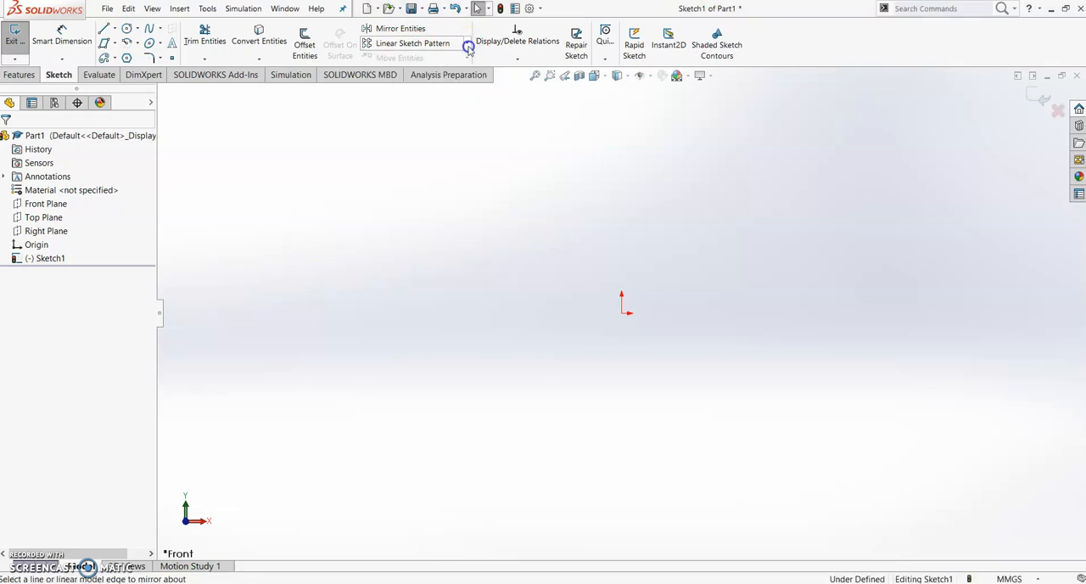
left_click(127, 28)
left_click_drag(237, 148, 256, 168)
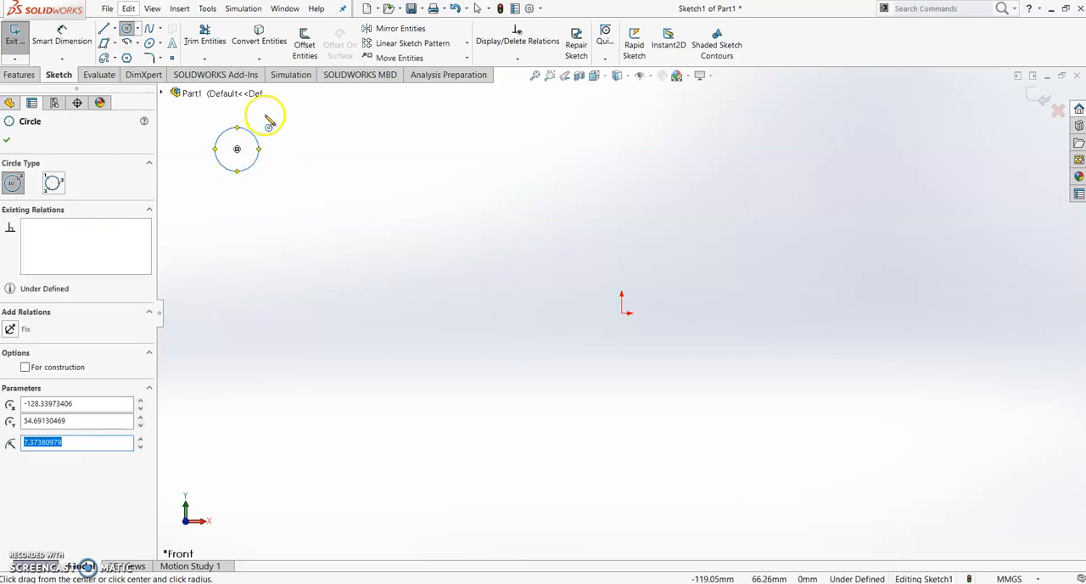
key("Escape")
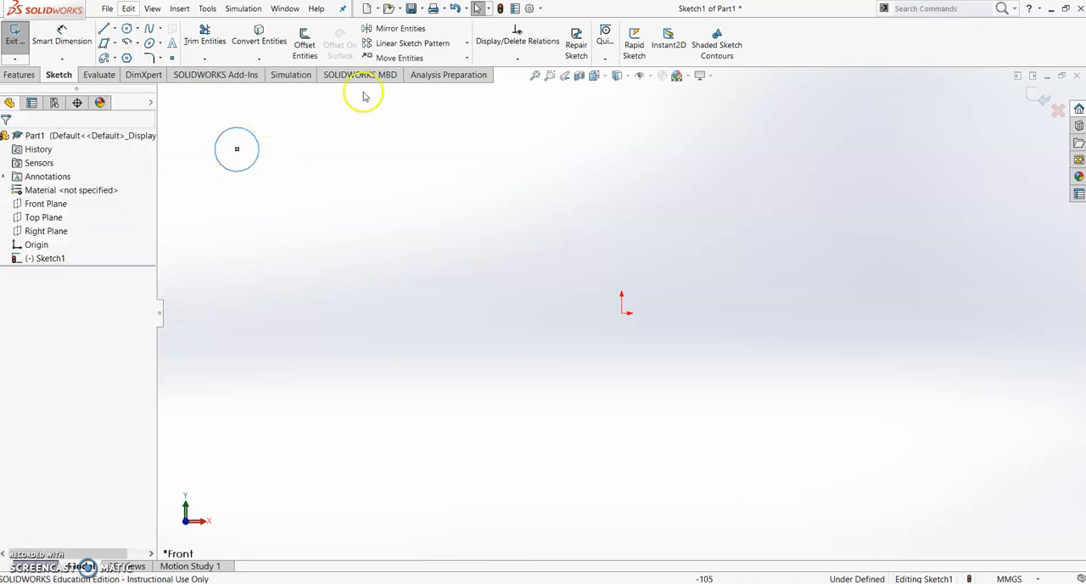
Set up a linear sketch pattern of the circle along the X-axis with 20 mm spacing and 5 instances
left_click(467, 44)
left_click(467, 47)
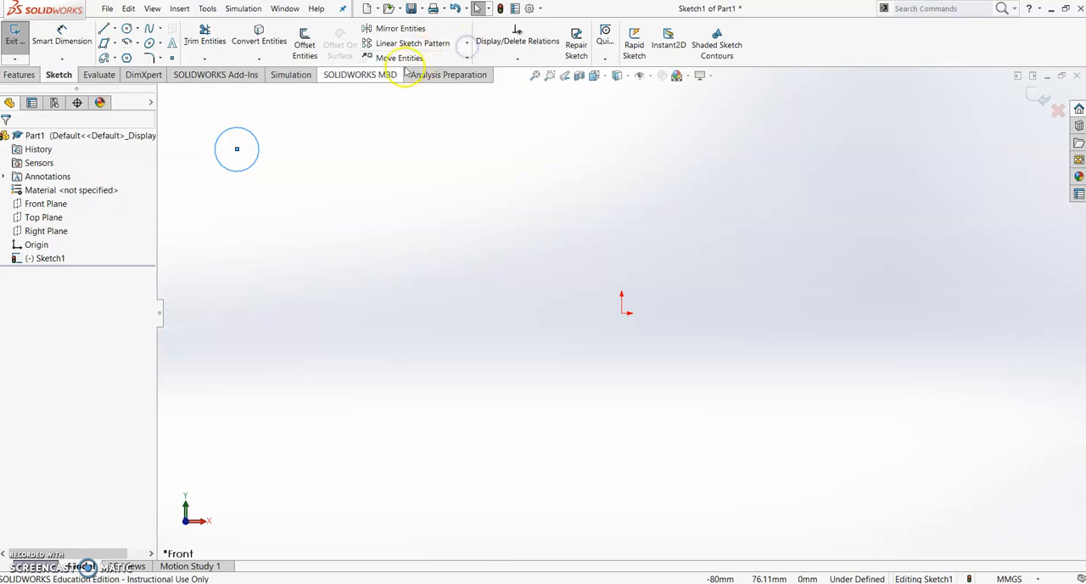
mouse_move(281, 124)
left_mouse_down()
mouse_move(199, 162)
mouse_move(230, 204)
mouse_move(206, 194)
left_mouse_up()
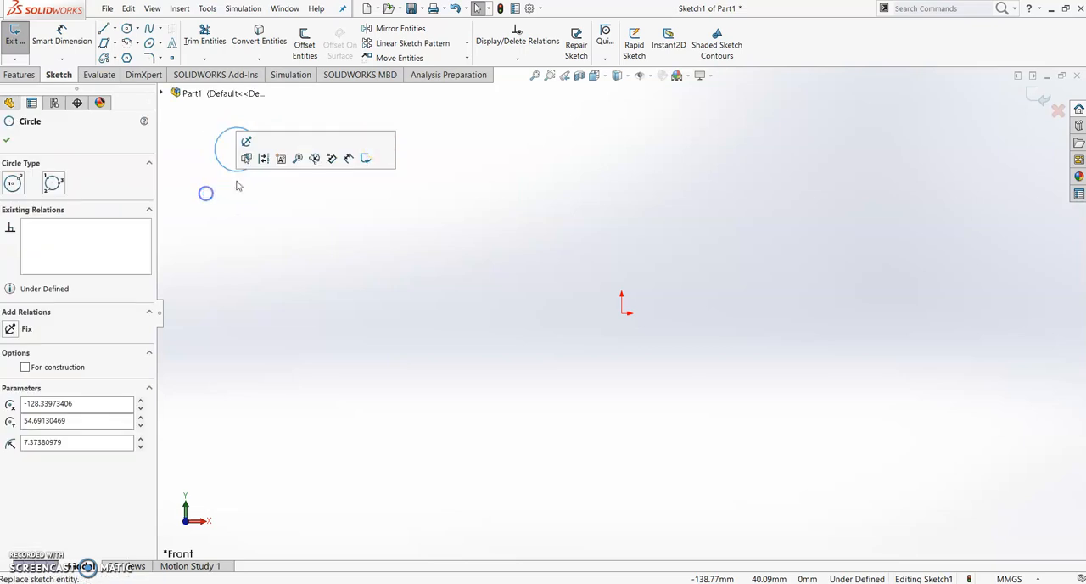
left_click(454, 43)
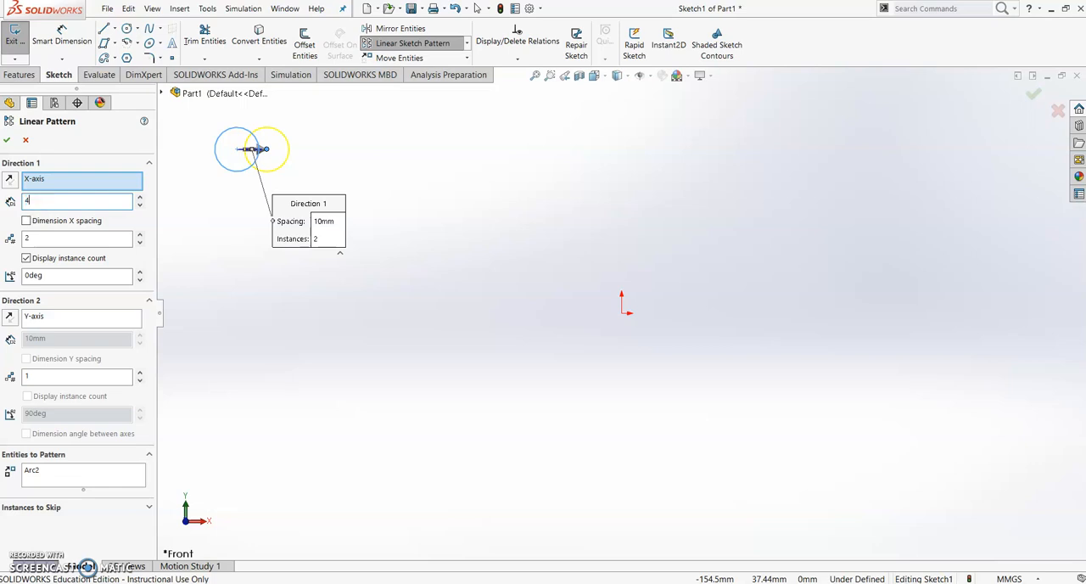
key("Return")
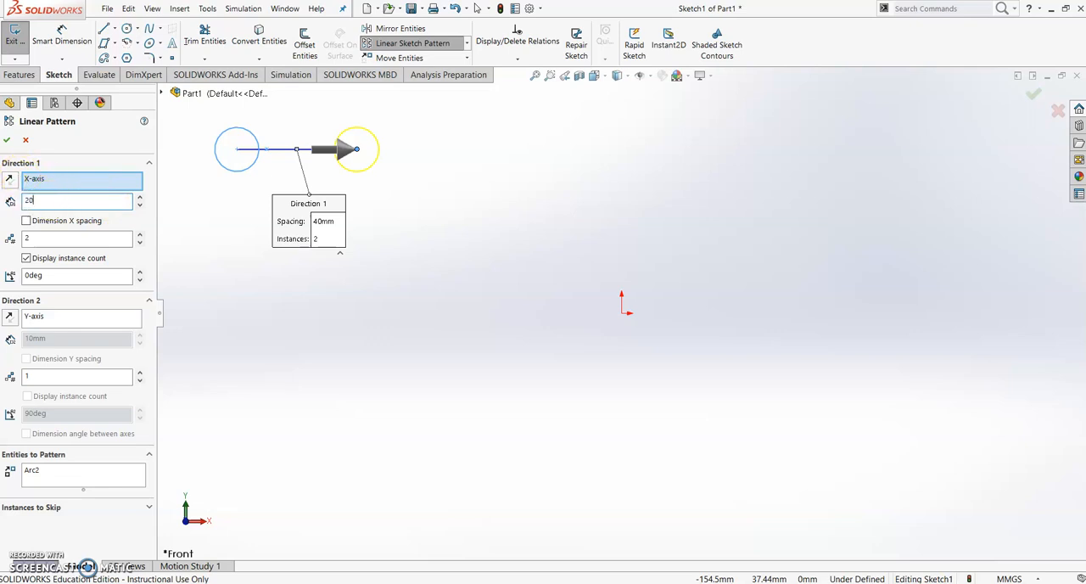
key("Return")
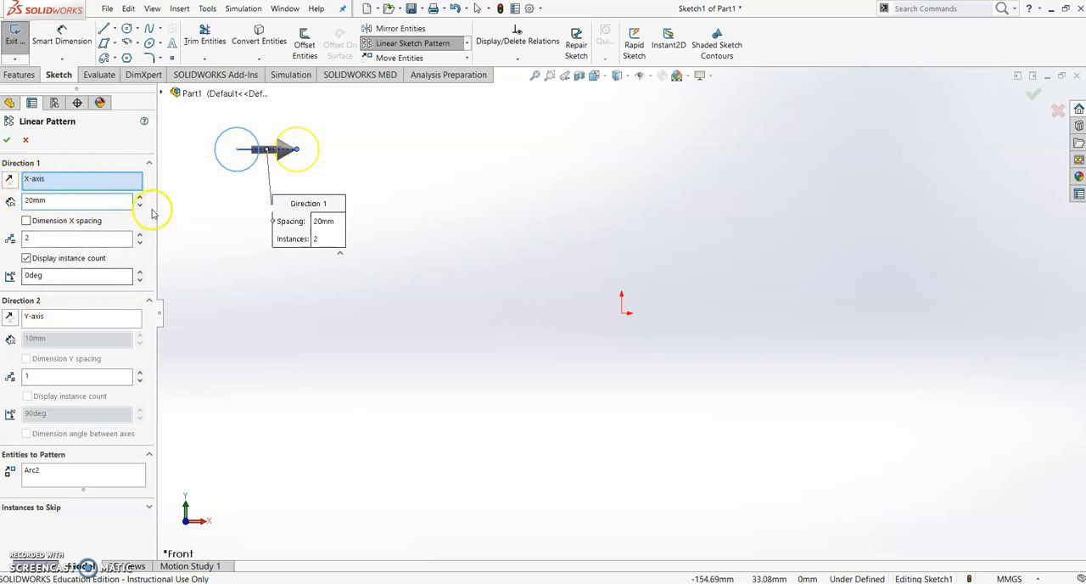
left_click(64, 238)
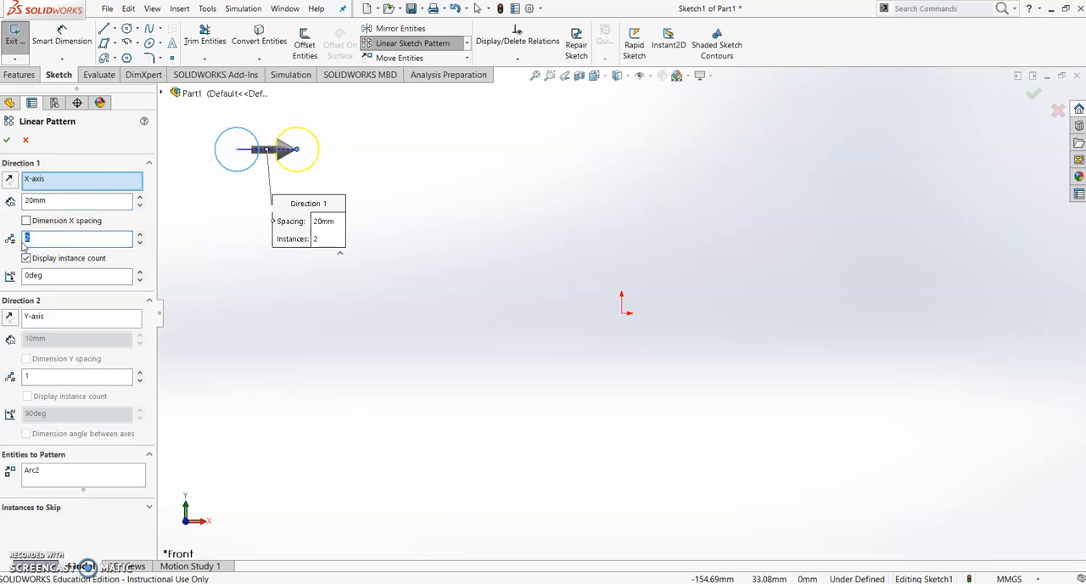
type("5")
left_click(53, 264)
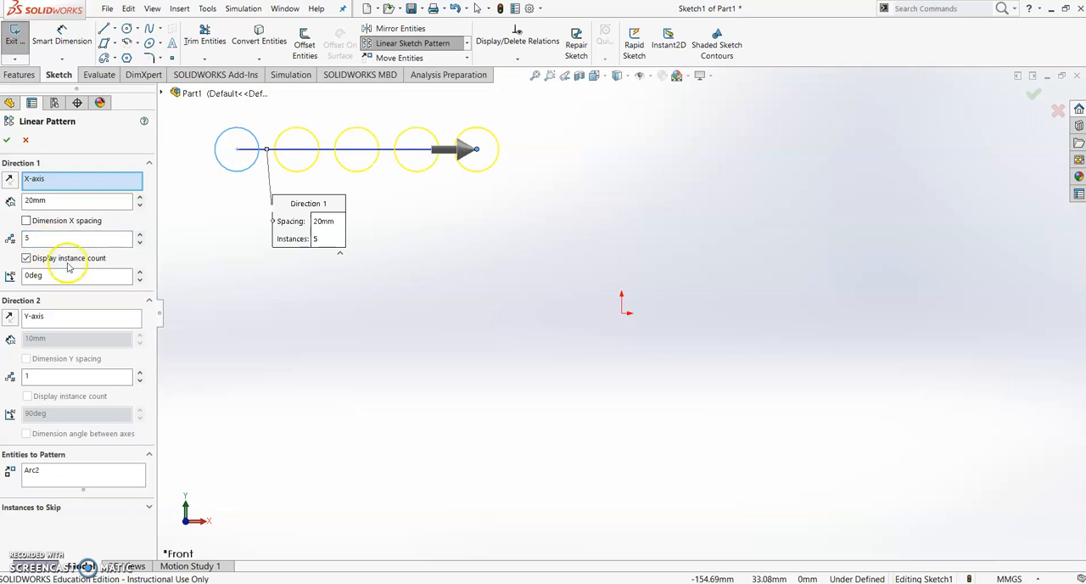
Set the pattern's Y-axis direction to 5 instances with a dimensioned 20 mm spacing and apply the linear pattern
left_click(62, 324)
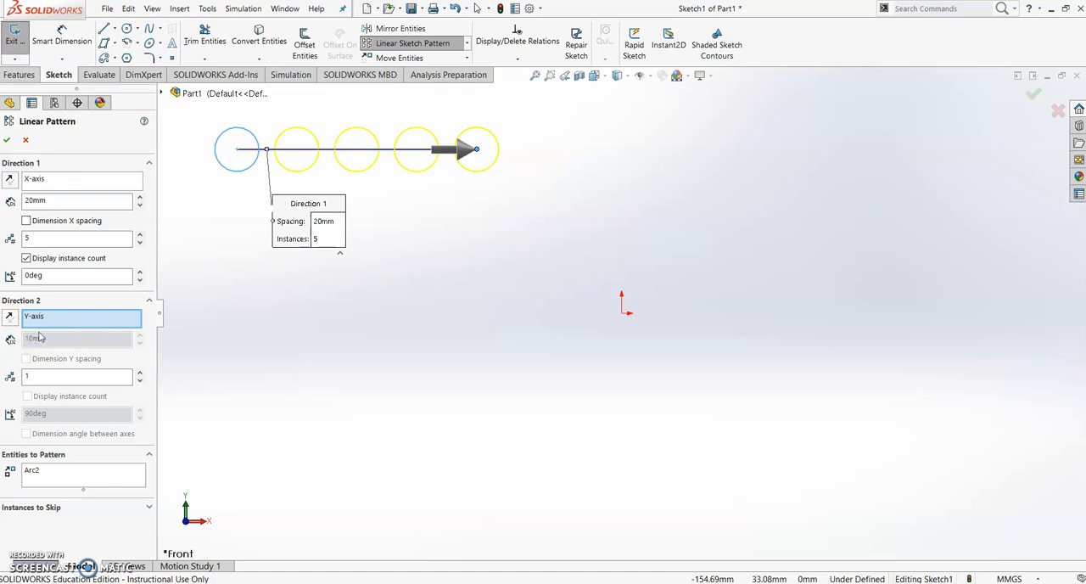
left_click(46, 378)
type("5")
left_click(63, 339)
left_click(32, 339)
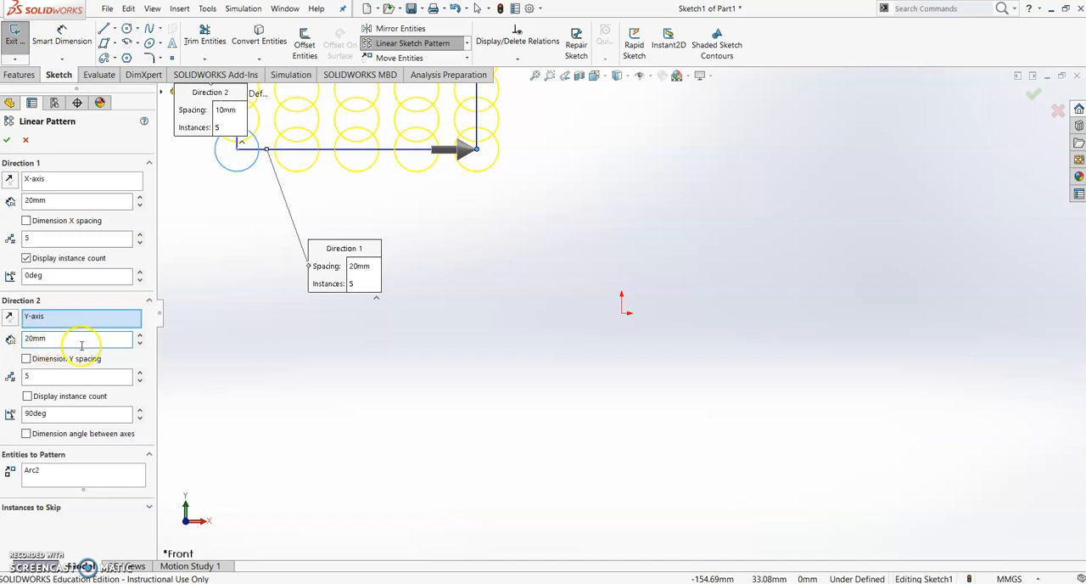
left_click(141, 364)
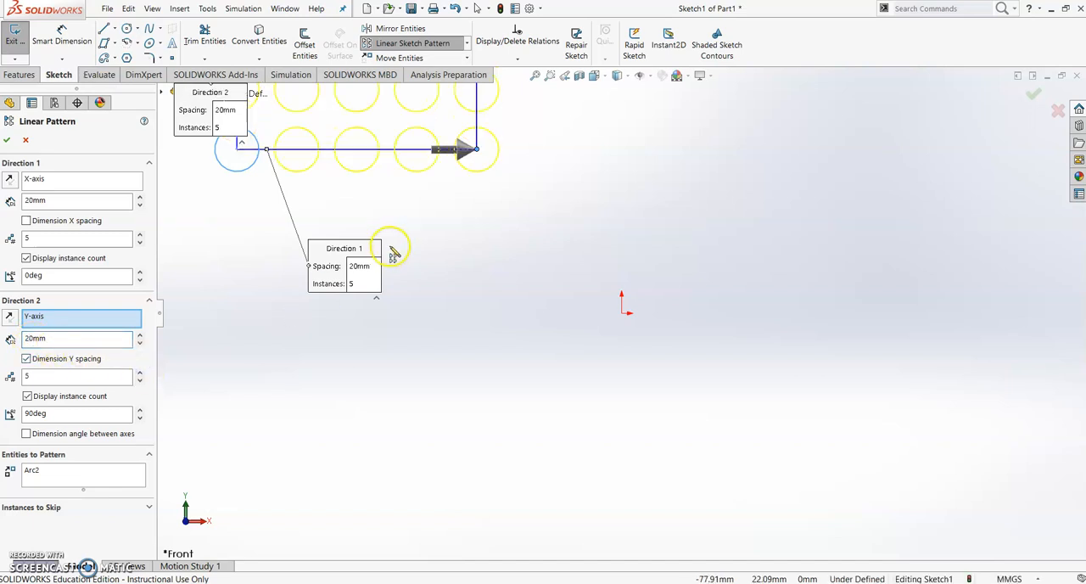
scroll(397, 241, "up", 3)
scroll(568, 168, "up", 2)
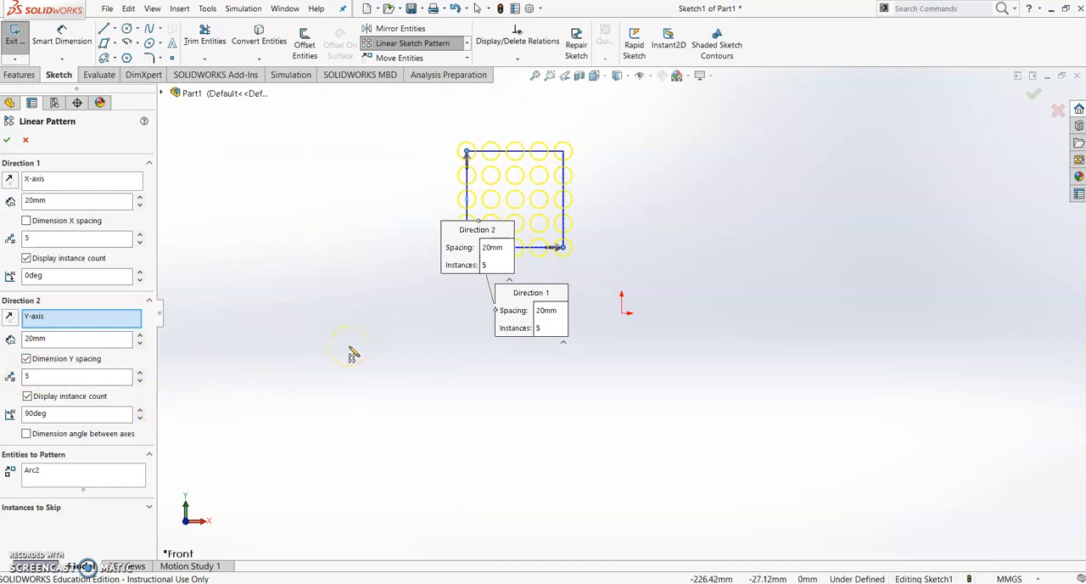
key("Return")
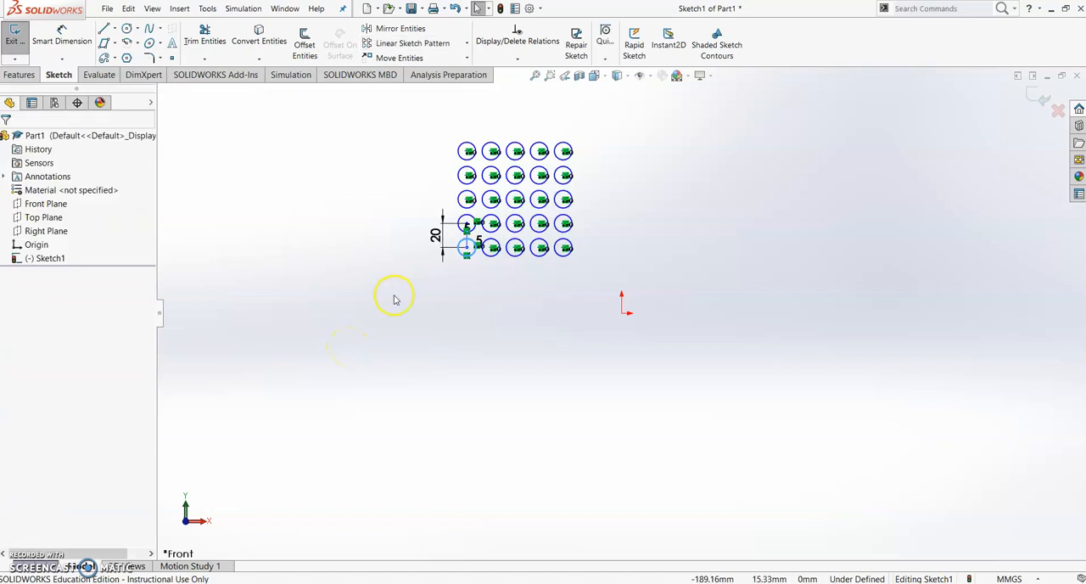
Examine the patterned grid of circles and its spacing dimension up close
scroll(572, 203, "down", 2)
scroll(460, 170, "down", 2)
scroll(458, 177, "down", 3)
scroll(458, 177, "down", 1)
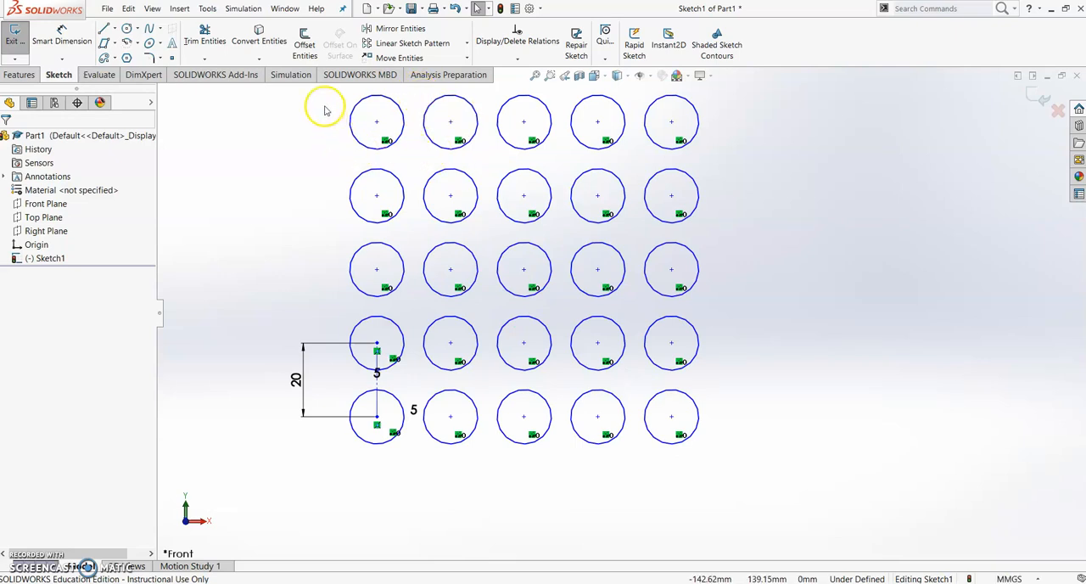
left_click_drag(324, 92, 773, 503)
scroll(790, 318, "up", 2)
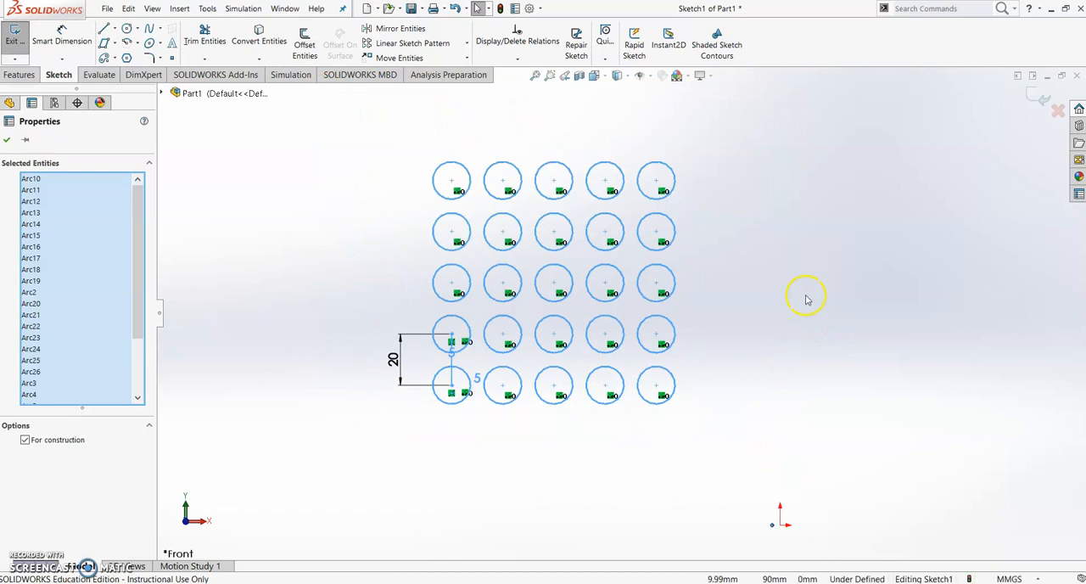
left_click(807, 300)
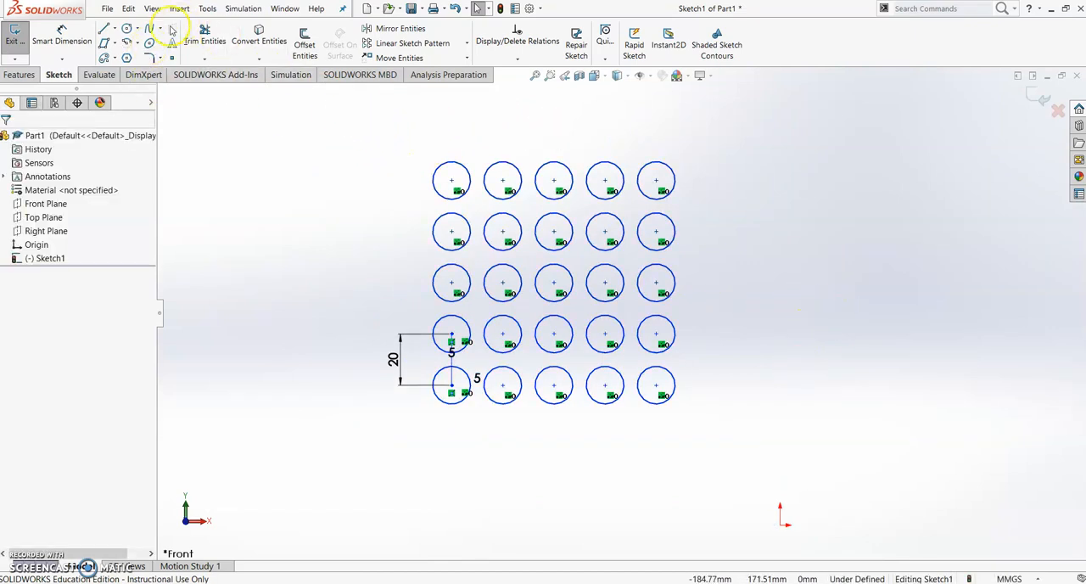
Draw a circle with a radius of about 6.8 mm to the right of the grid, level with its top row
left_click(127, 28)
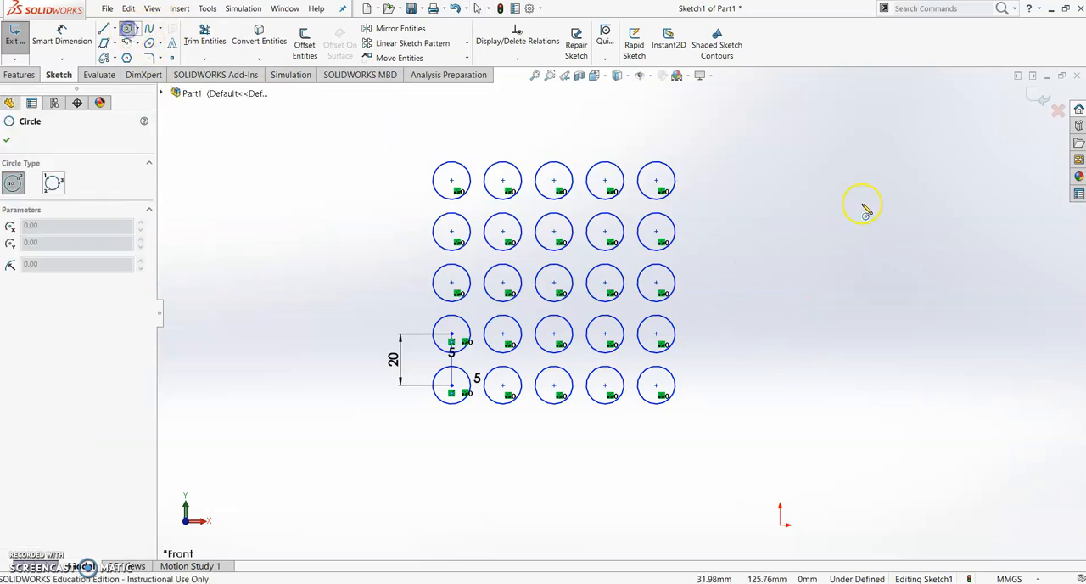
left_click(799, 180)
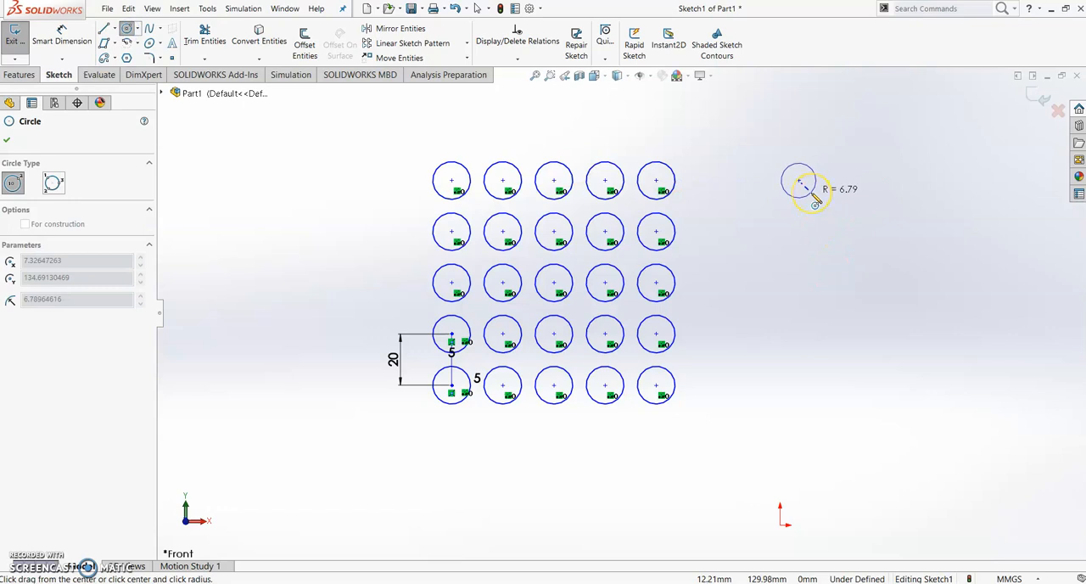
left_click(813, 194)
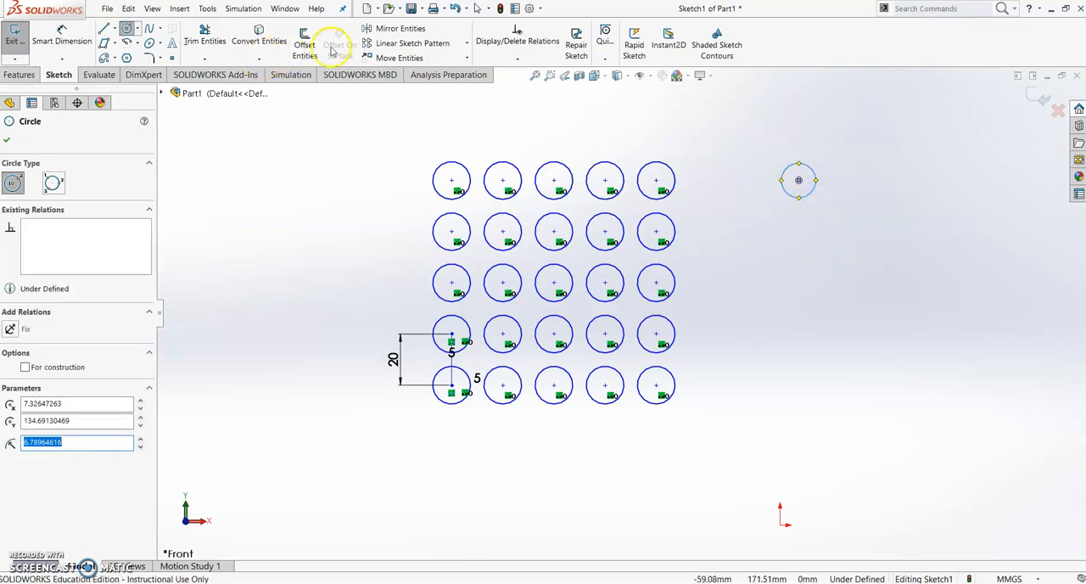
Start a circular sketch pattern of the separate circle, spanning 180 degrees with a 50 mm pattern radius
left_click(466, 42)
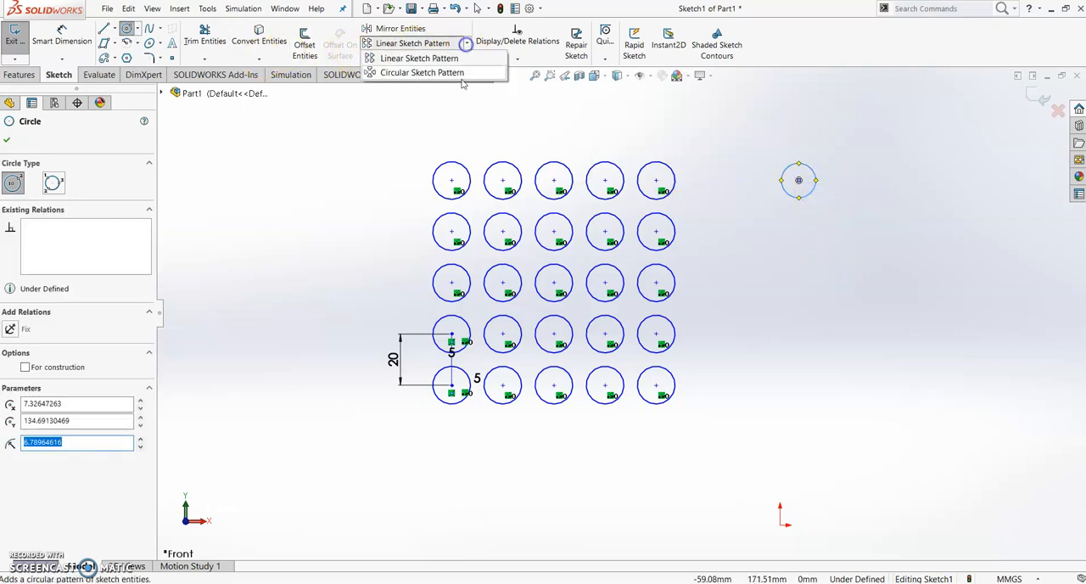
left_click(441, 73)
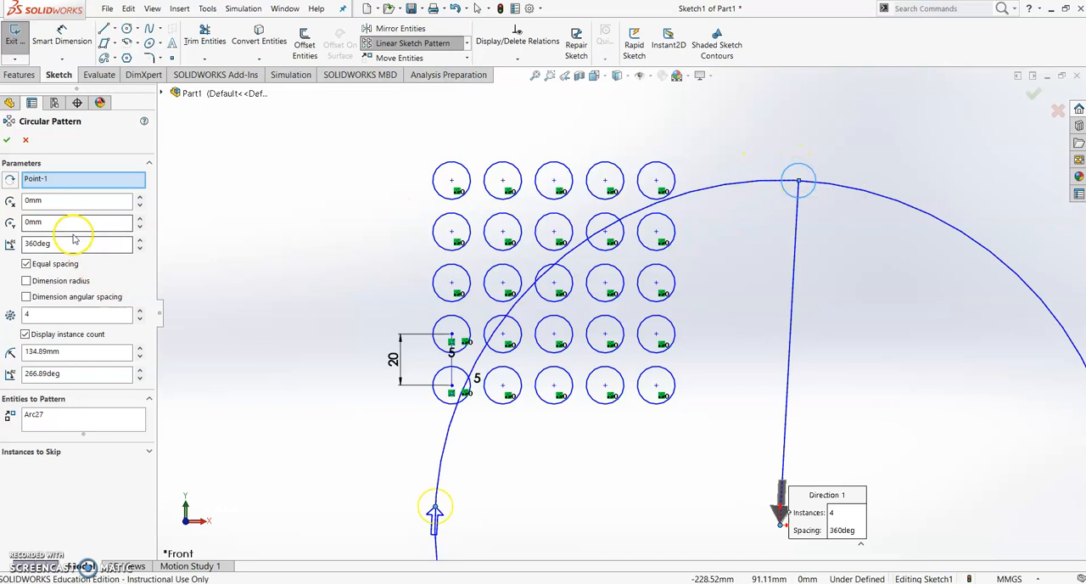
left_click_drag(71, 244, 20, 246)
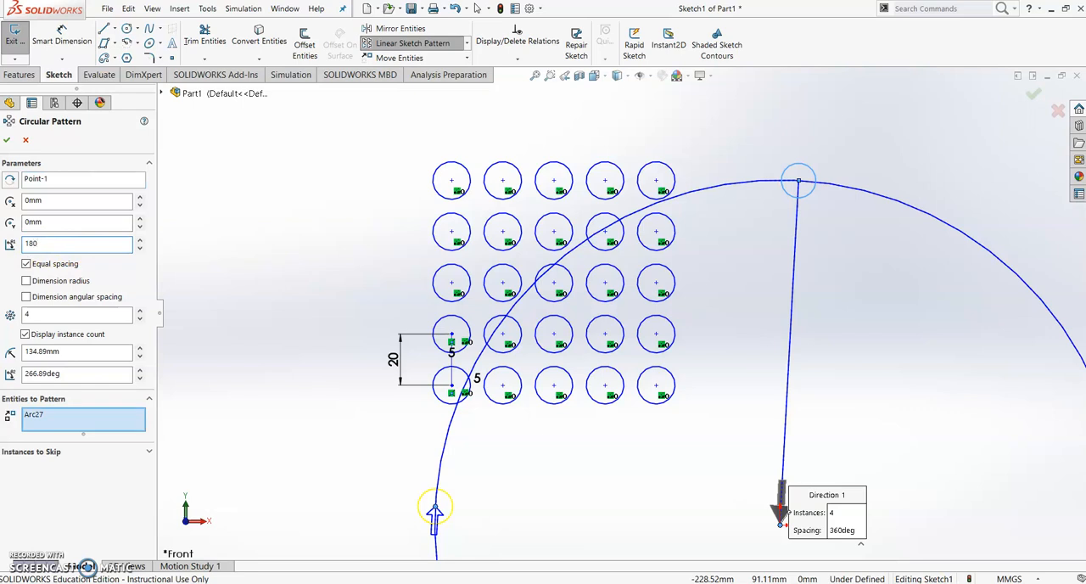
left_click(65, 202)
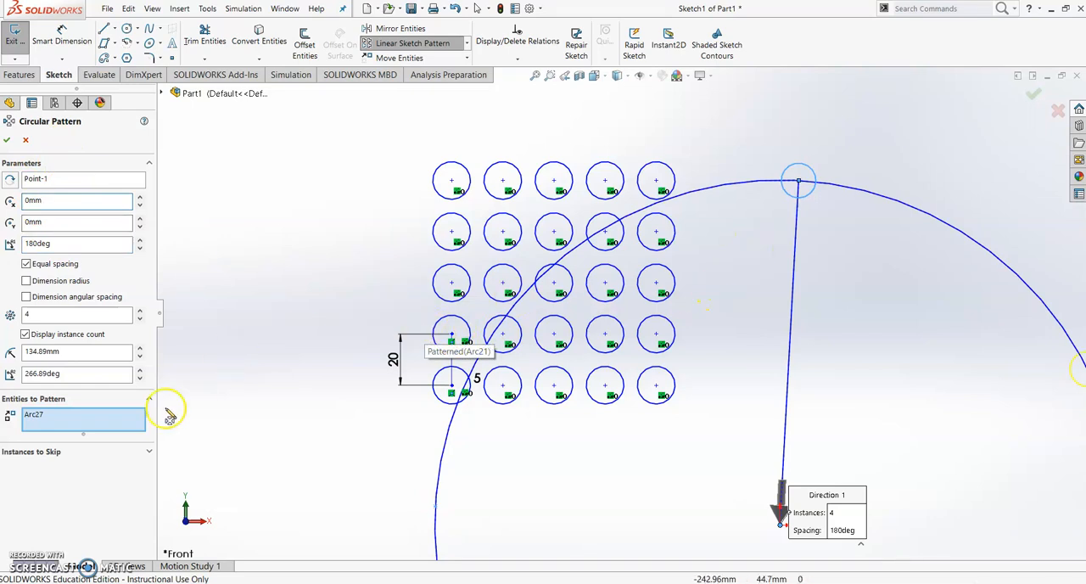
left_click_drag(72, 352, 16, 354)
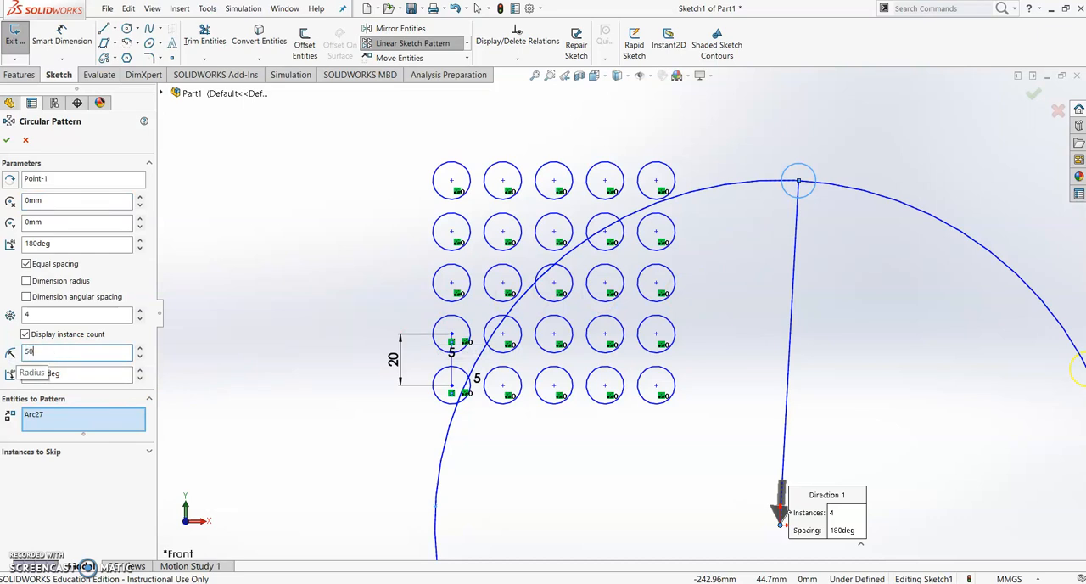
key("Return")
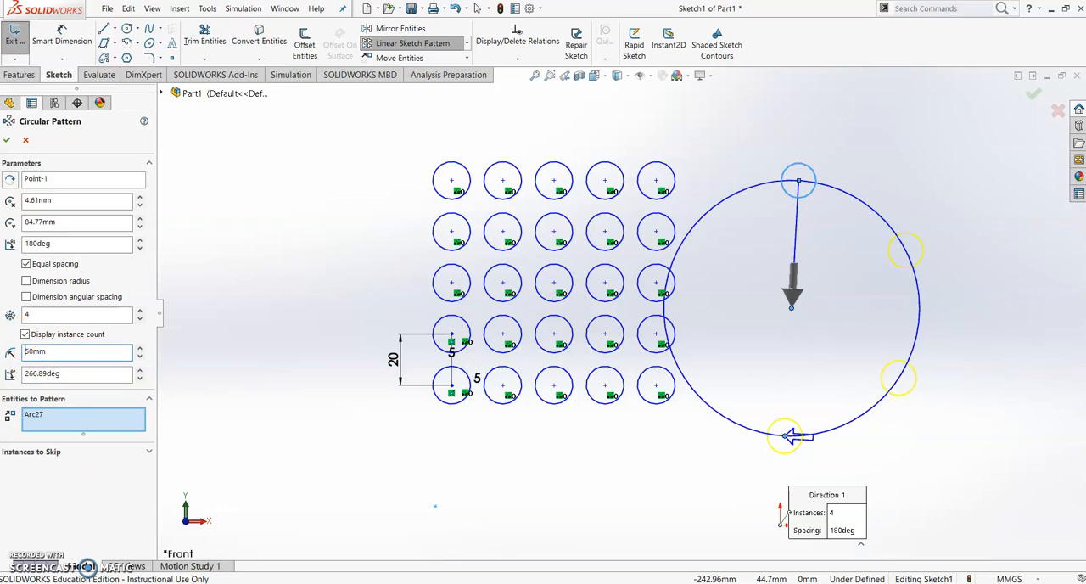
Set the circular pattern to 6 instances and its radius to 40 mm
double_click(28, 314)
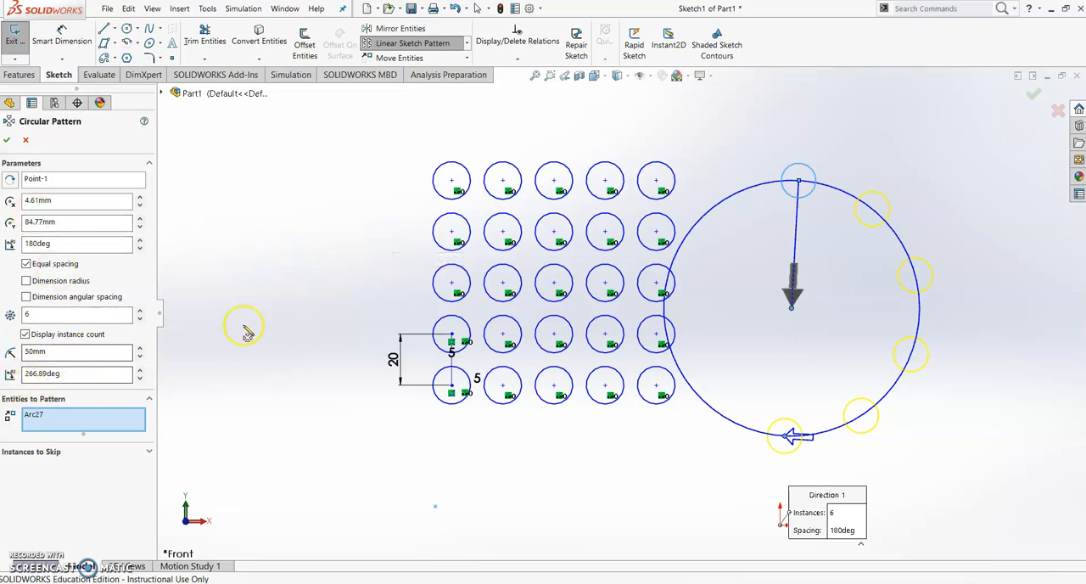
left_click_drag(66, 355, 15, 360)
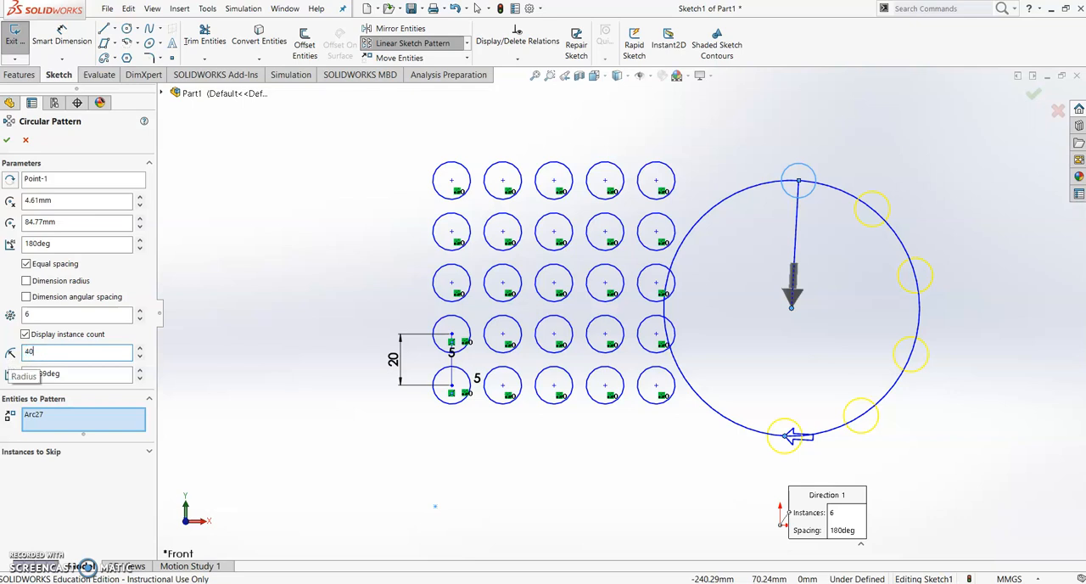
type("40")
key("Return")
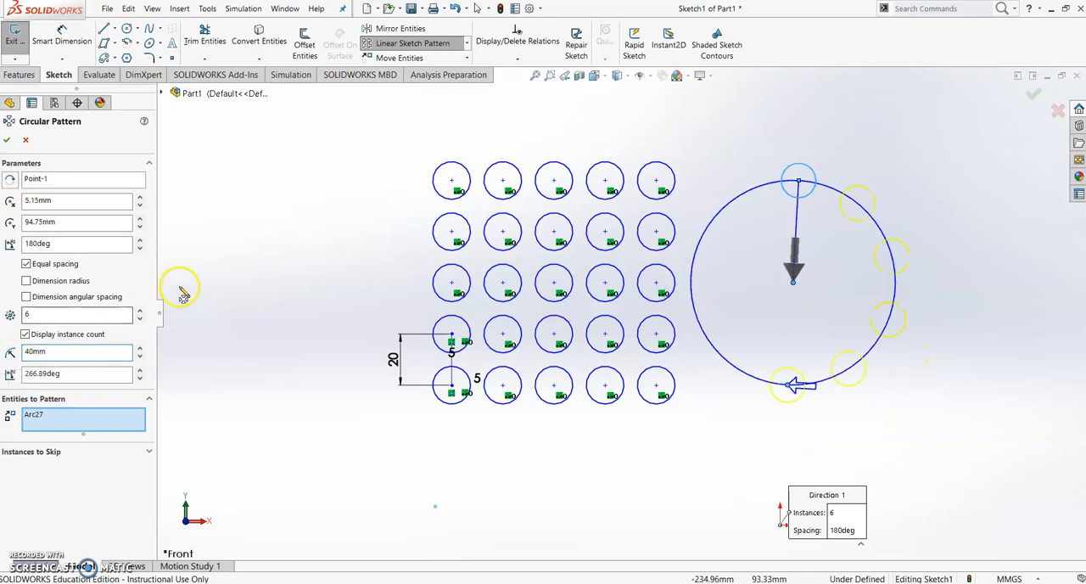
Set the circular pattern's total angle to 360 degrees and its instance count to 12
double_click(60, 243)
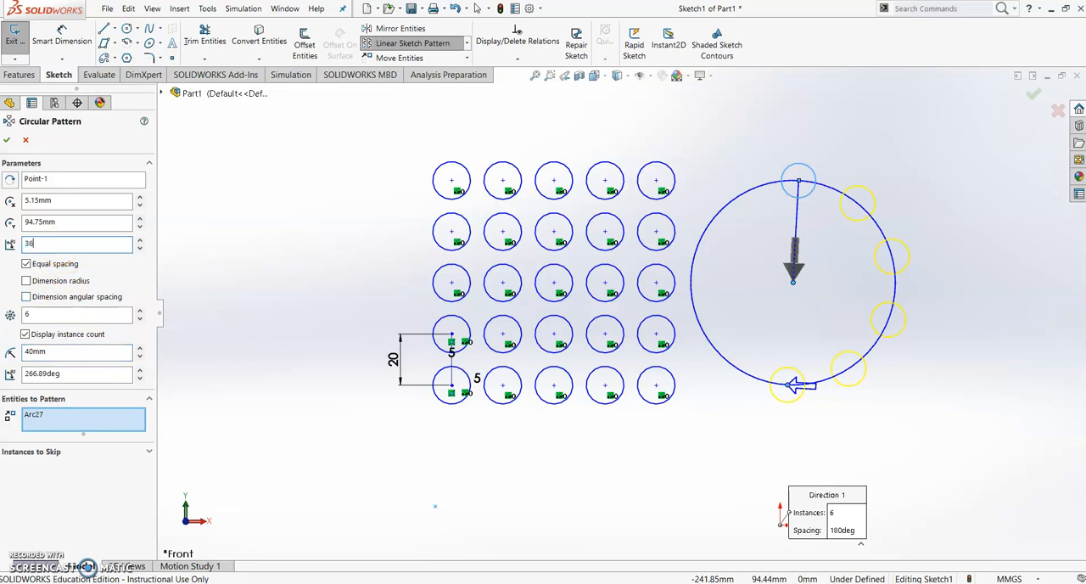
left_click(39, 315)
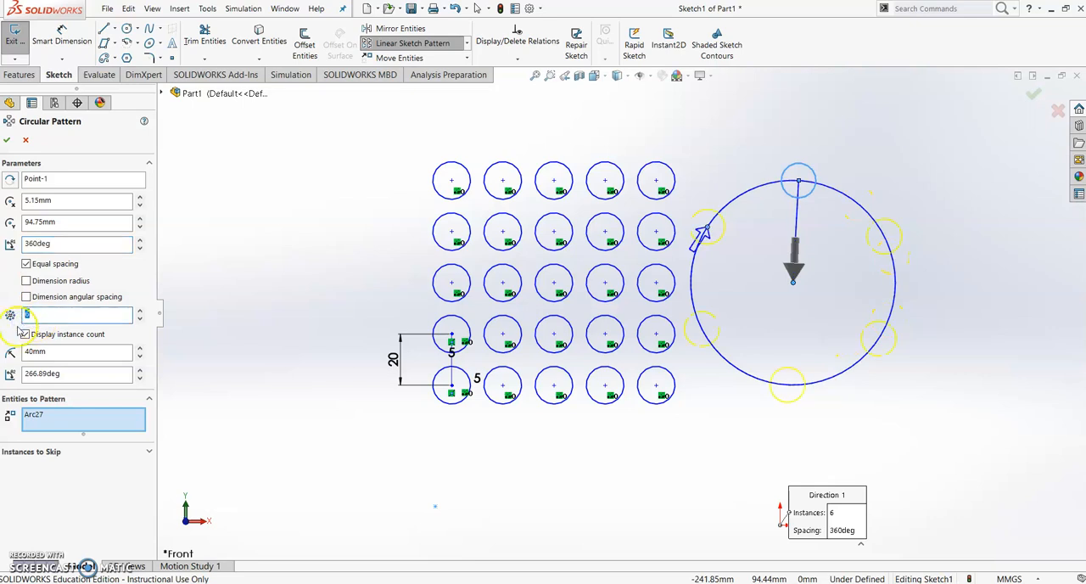
type("12")
Give the 12-instance pattern a dimensioned 30-degree angular spacing and apply the circular pattern
left_click(133, 295)
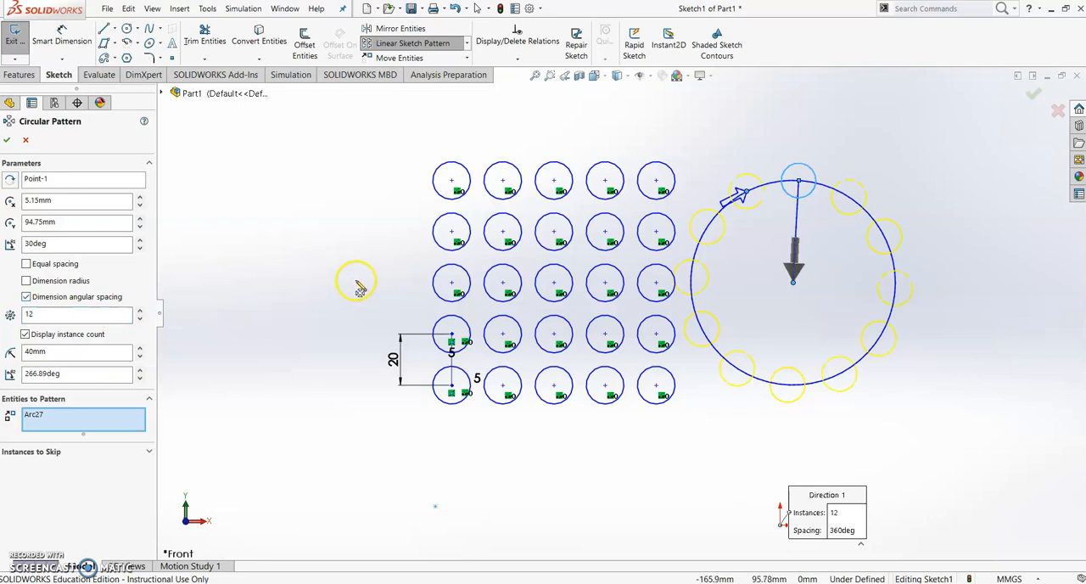
left_click_drag(62, 316, 28, 314)
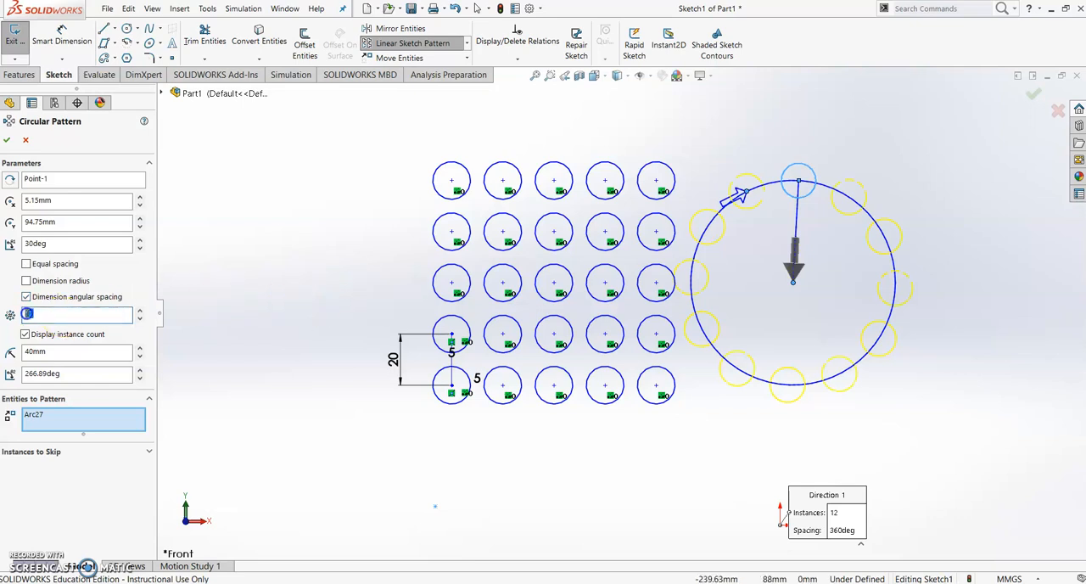
left_click(243, 289)
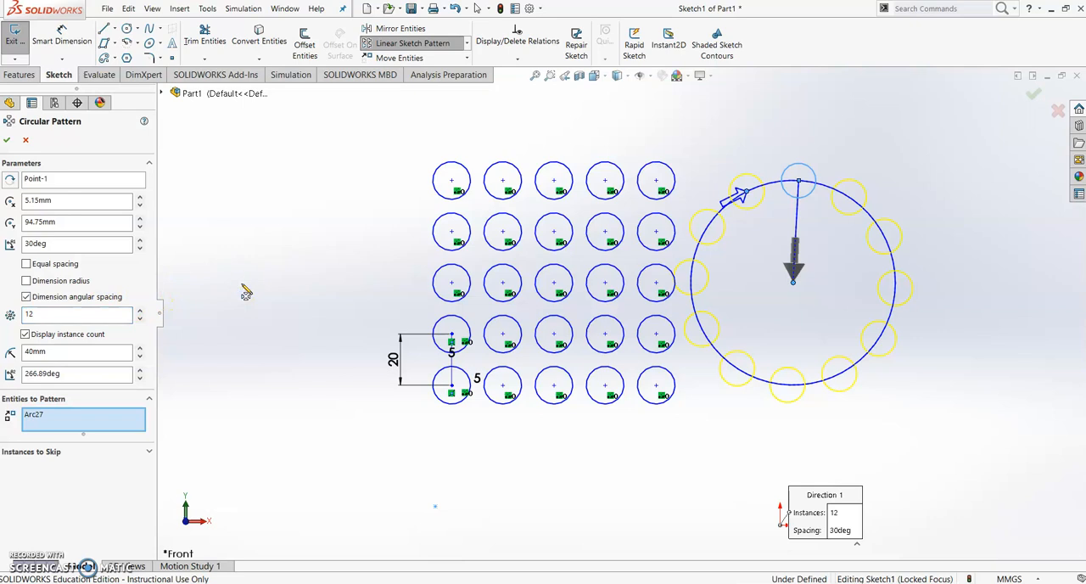
key("Return")
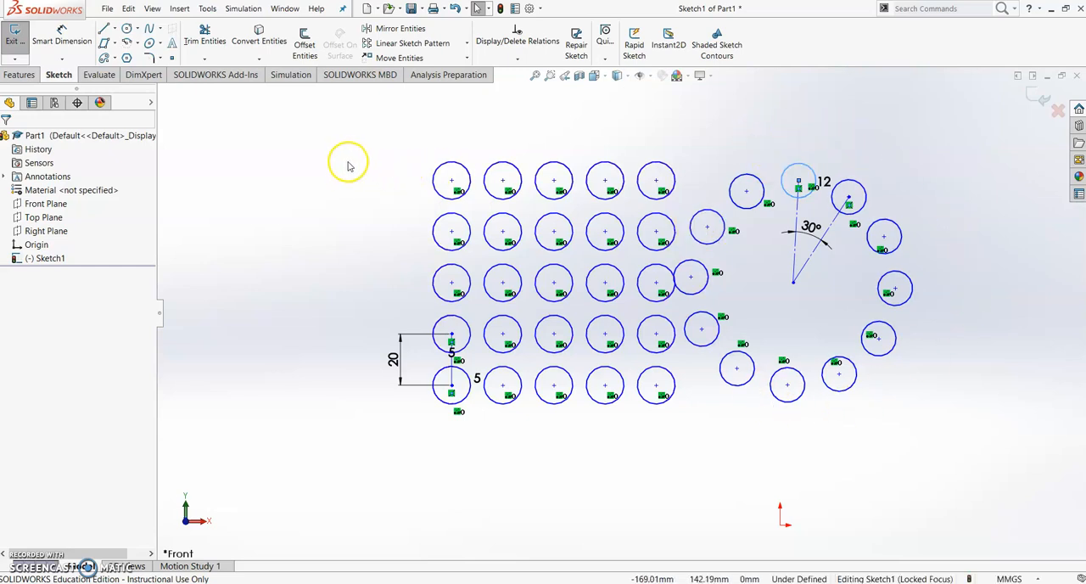
left_click(425, 46)
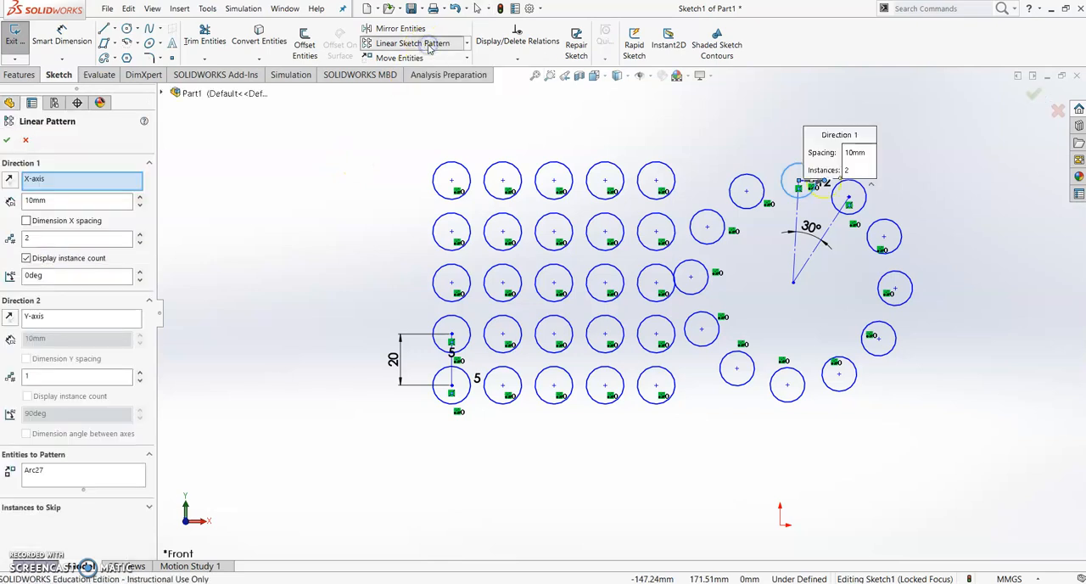
left_click(466, 43)
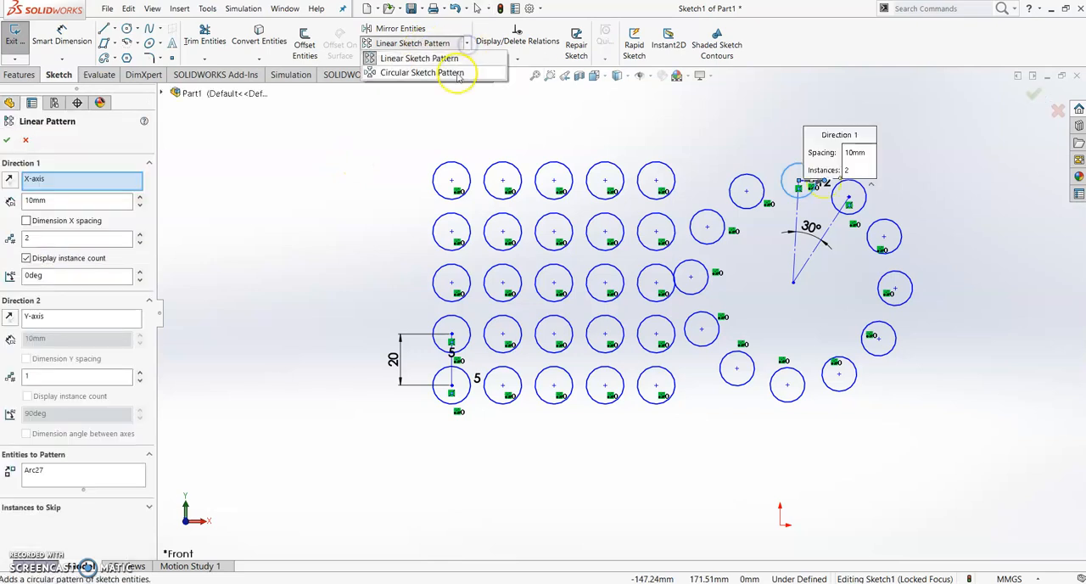